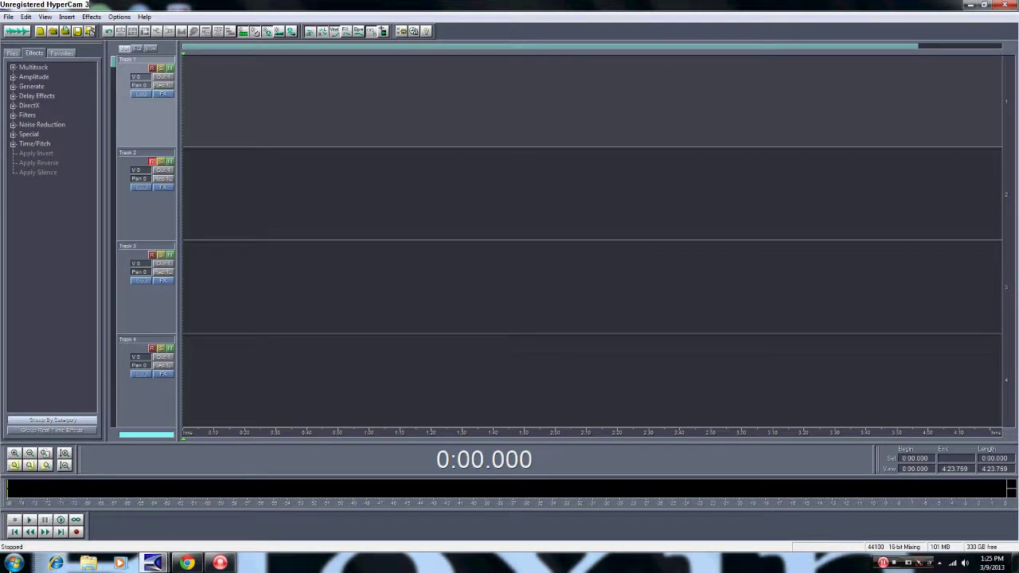
- Find the 2 Chainz K.O. Instrumental mp3 via a Start search for 'Instrumental' and drop it onto Track 1
left_click(7, 565)
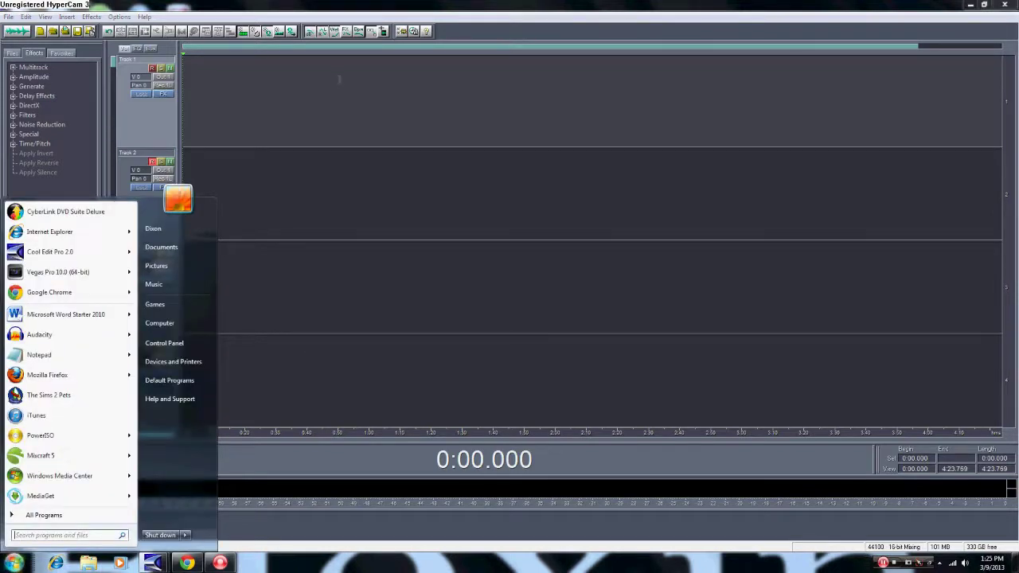
left_click(158, 121)
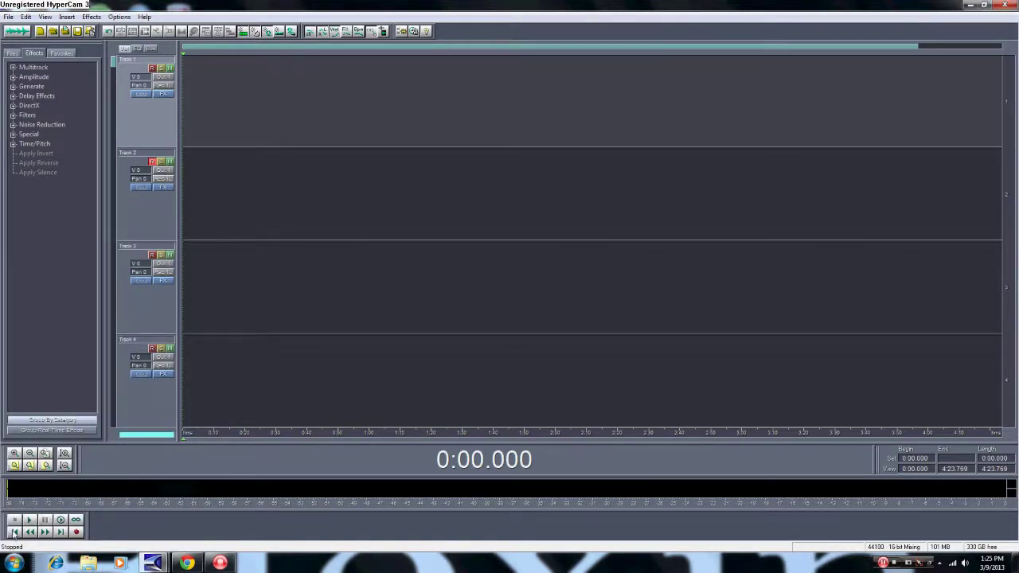
key("super")
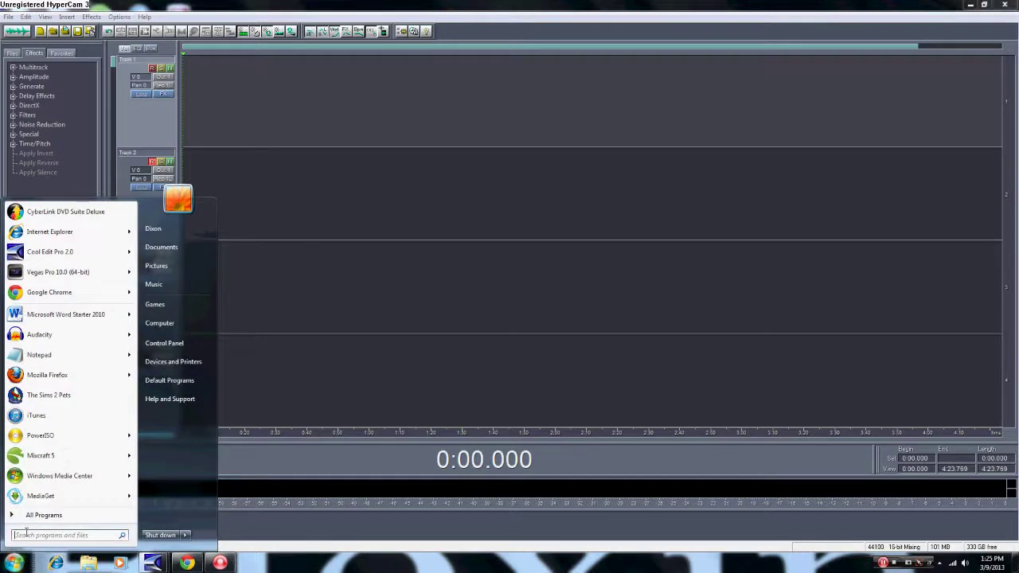
type("Insta")
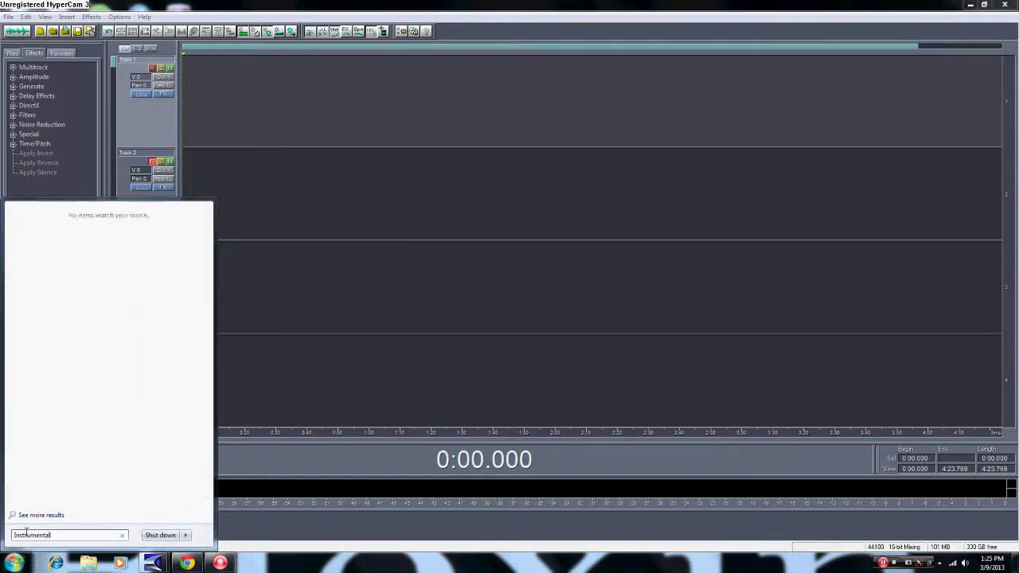
key("BackSpace")
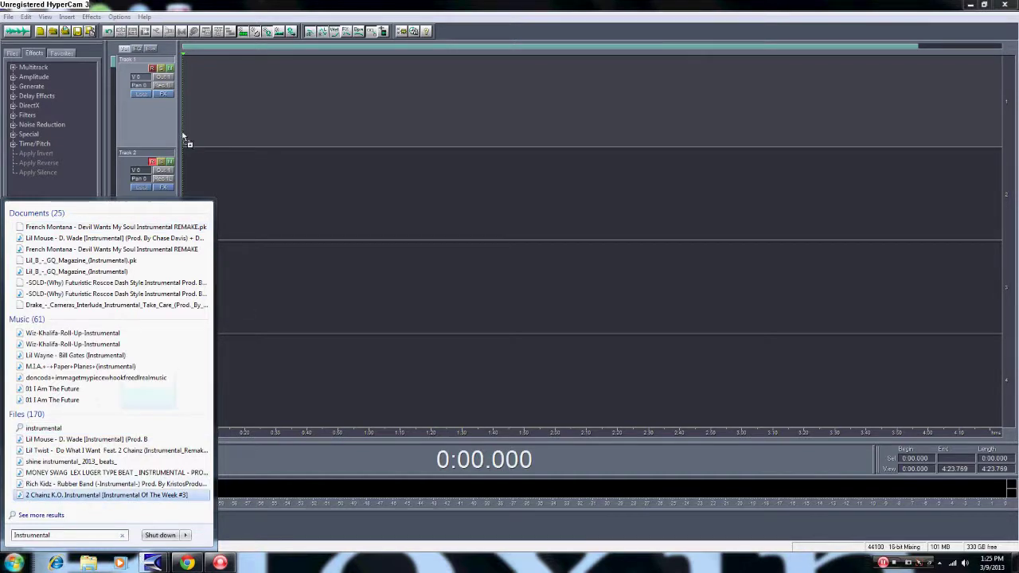
left_click_drag(183, 135, 183, 136)
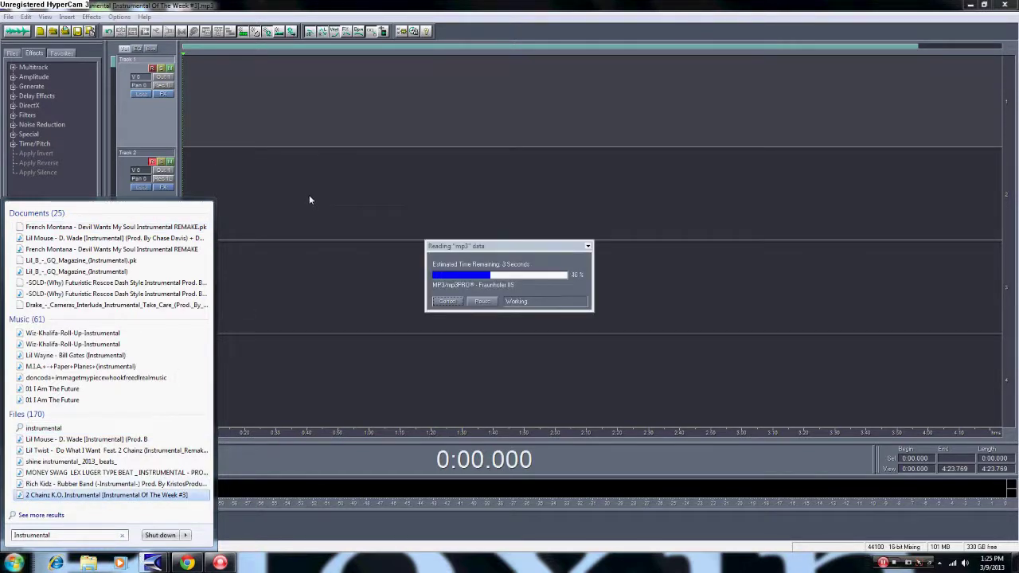
left_click(288, 184)
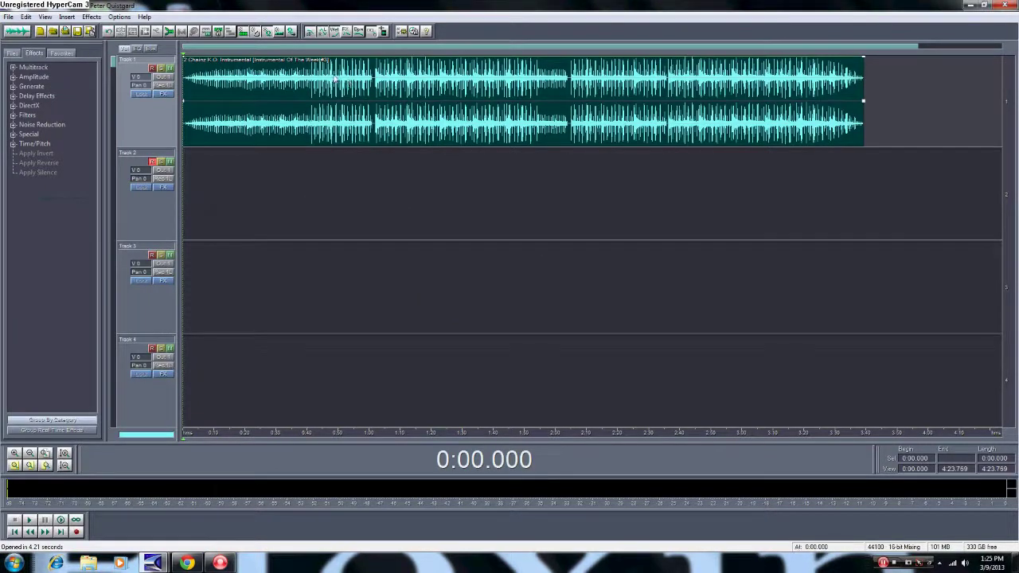
- Preview the beat and lower Track 1's volume to -5.0
key("space")
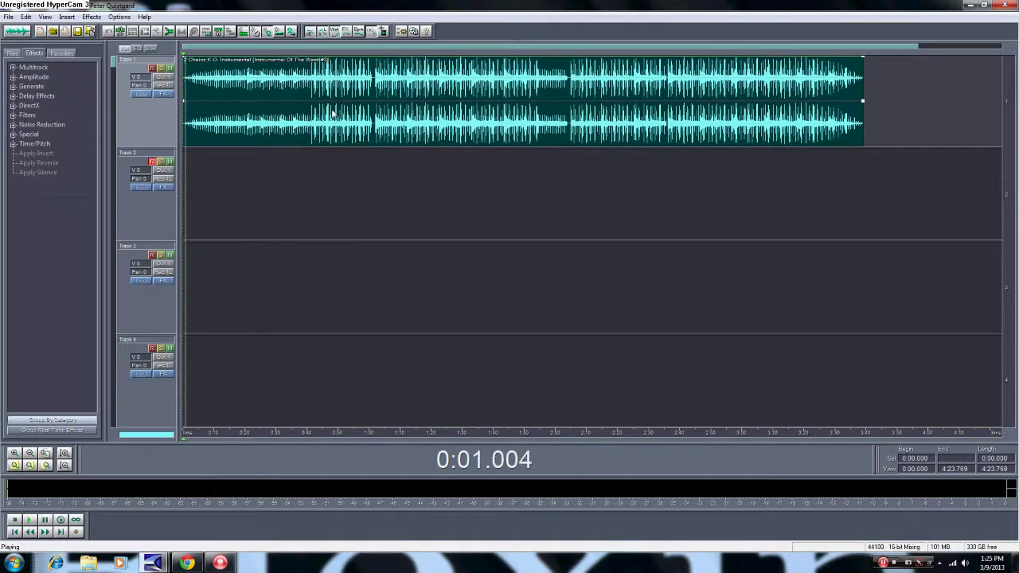
key("space")
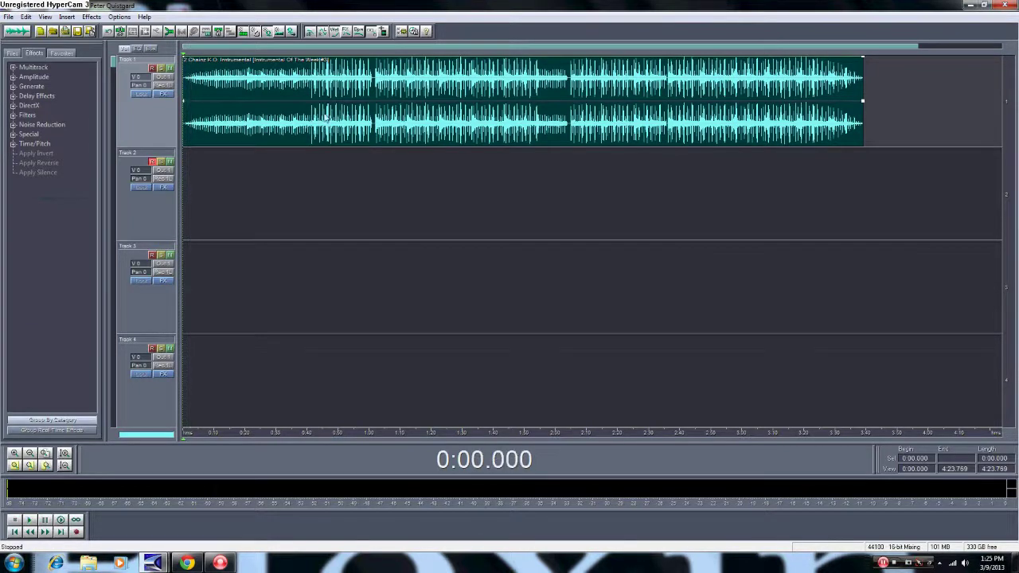
left_click(156, 166)
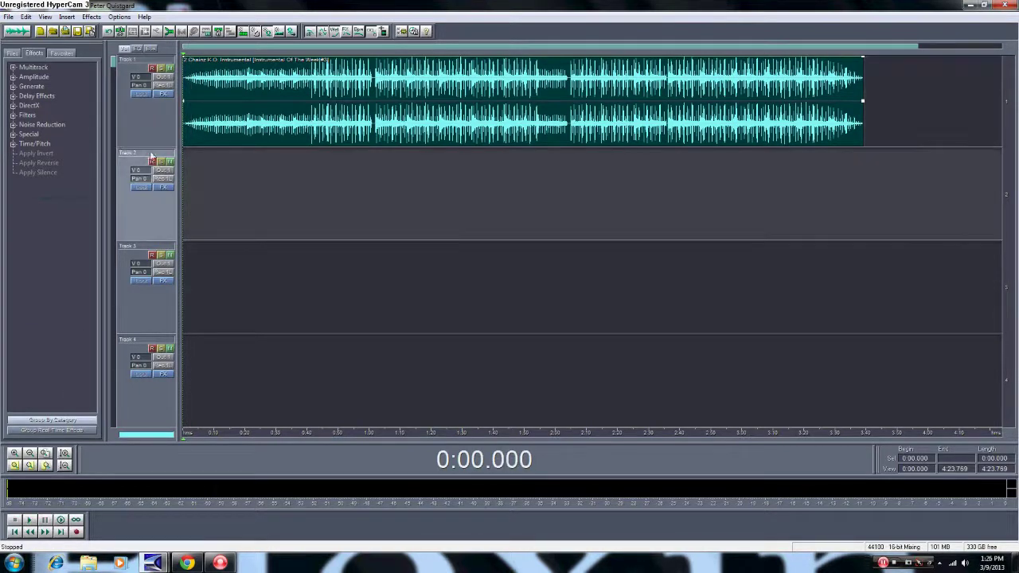
left_click_drag(133, 82, 143, 97)
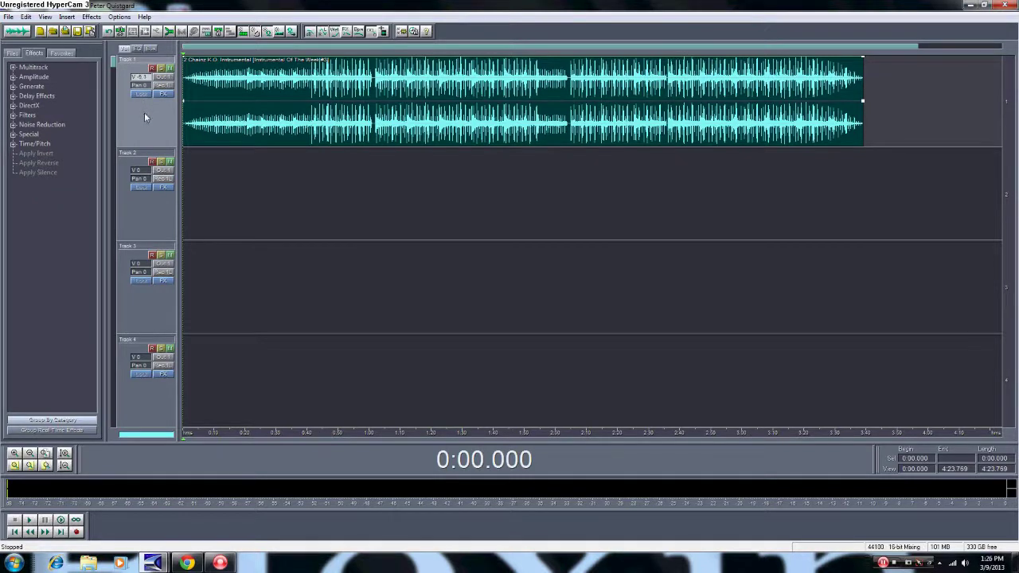
mouse_move(140, 77)
left_mouse_down()
mouse_move(144, 93)
mouse_move(139, 80)
left_mouse_up()
- Arm Track 2 and start recording a vocal from the beginning of the session
left_click(228, 166)
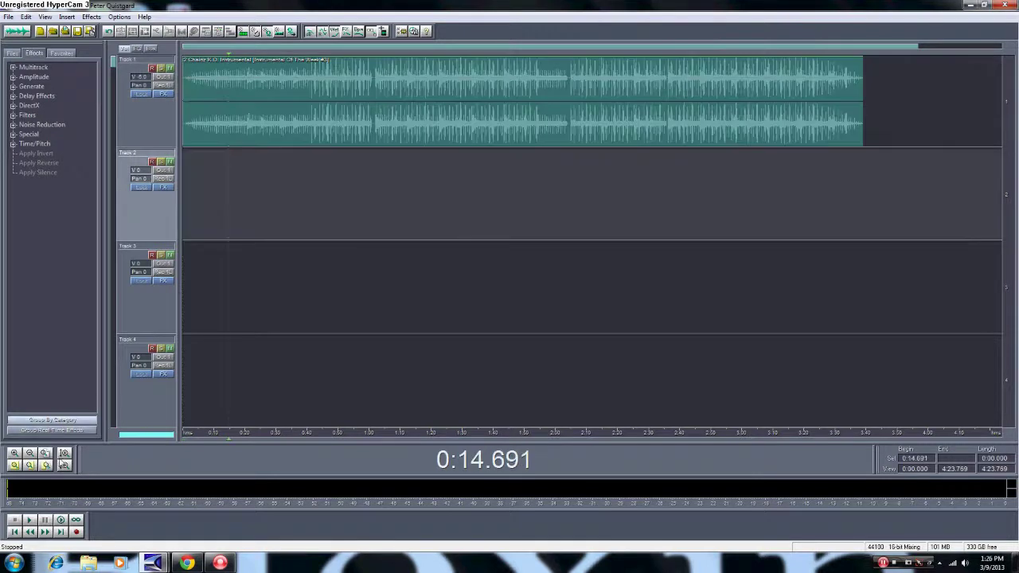
left_click(14, 531)
left_click(152, 161)
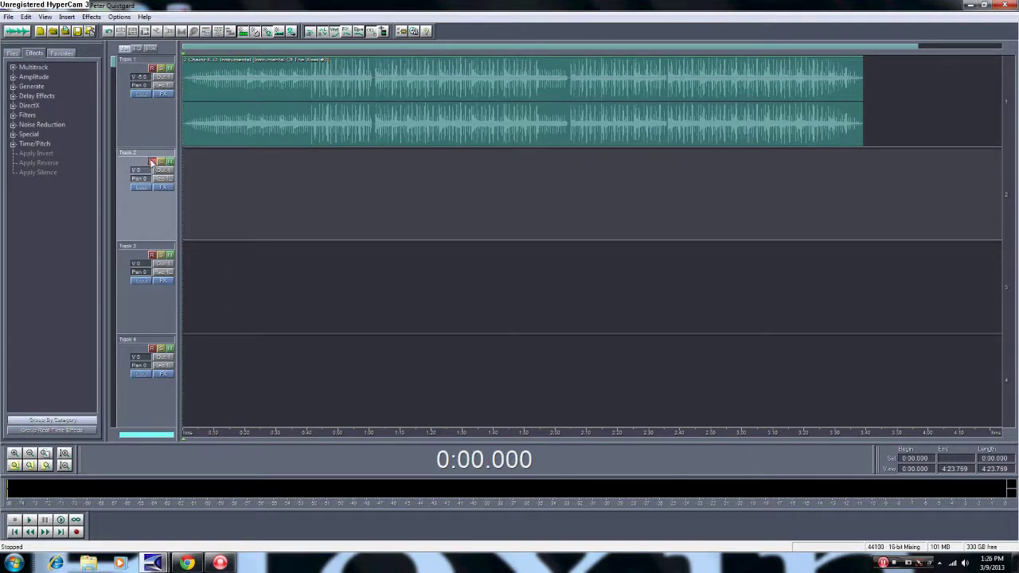
left_click(77, 532)
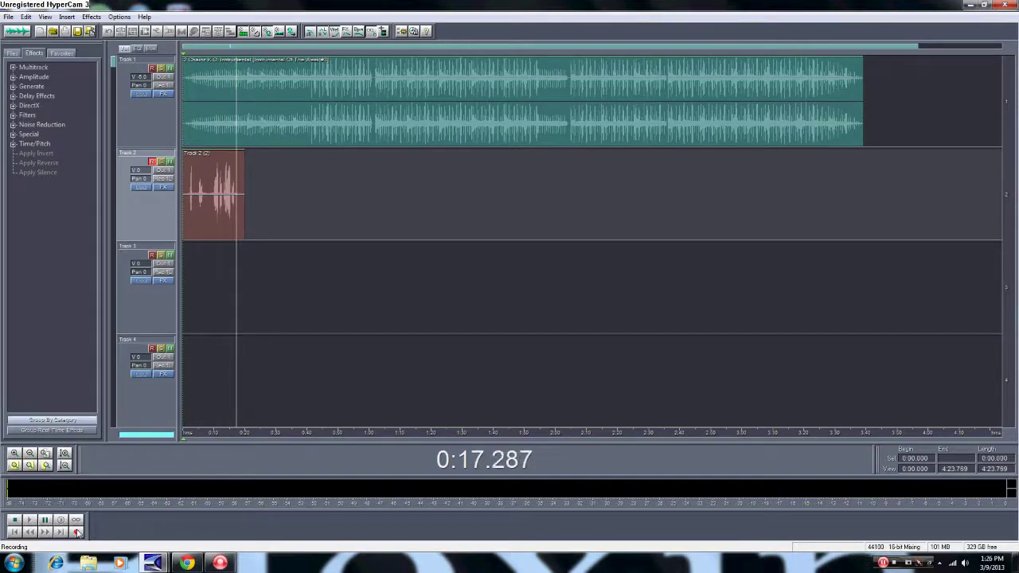
- Stop recording after the roughly 19-second vocal take and select the new Track 2 clip
left_click(77, 531)
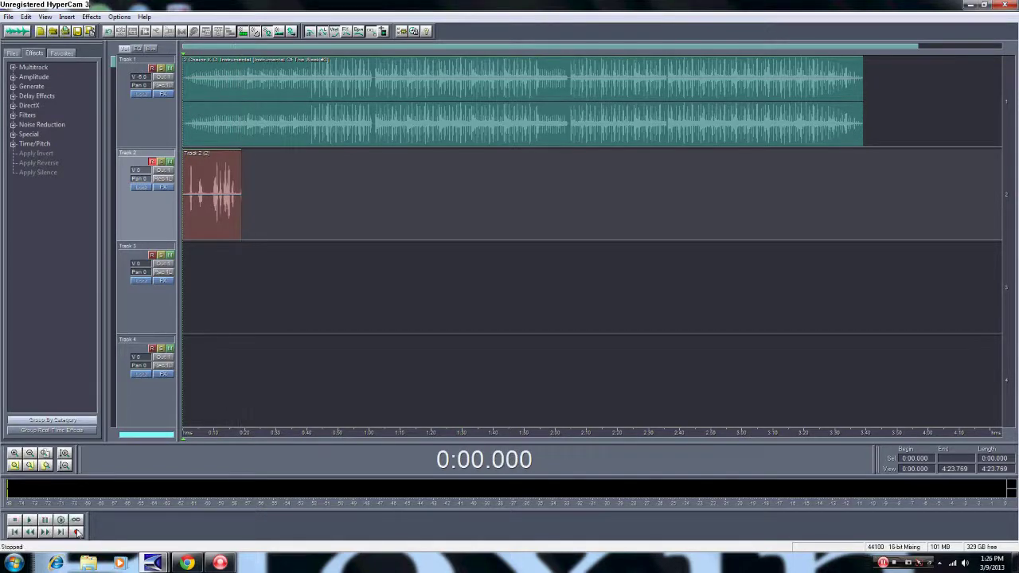
left_click(207, 199)
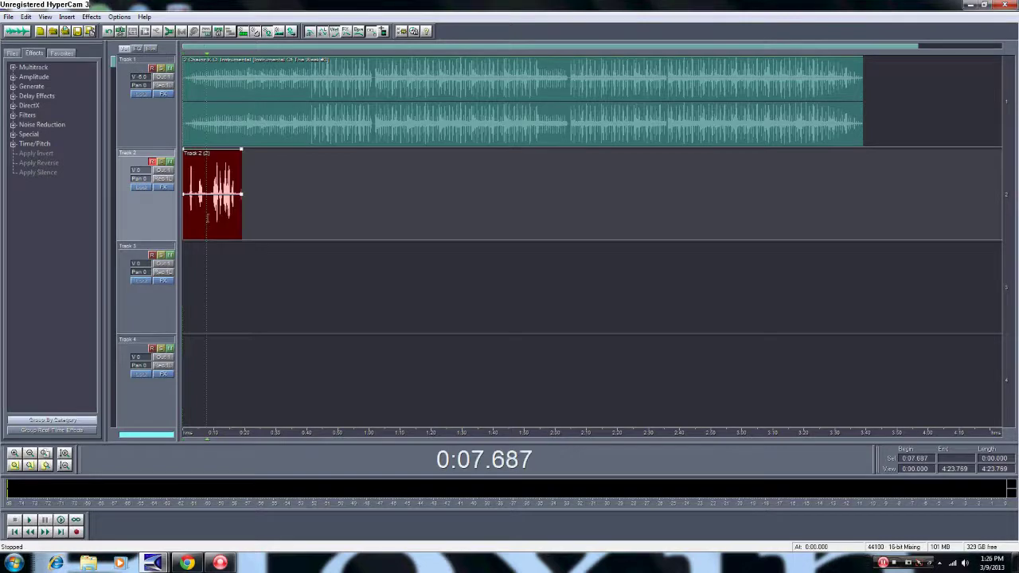
left_click(15, 532)
- Open the vocal clip in the waveform editor and silence the gap between the first two phrases
left_click(201, 209)
double_click(201, 208)
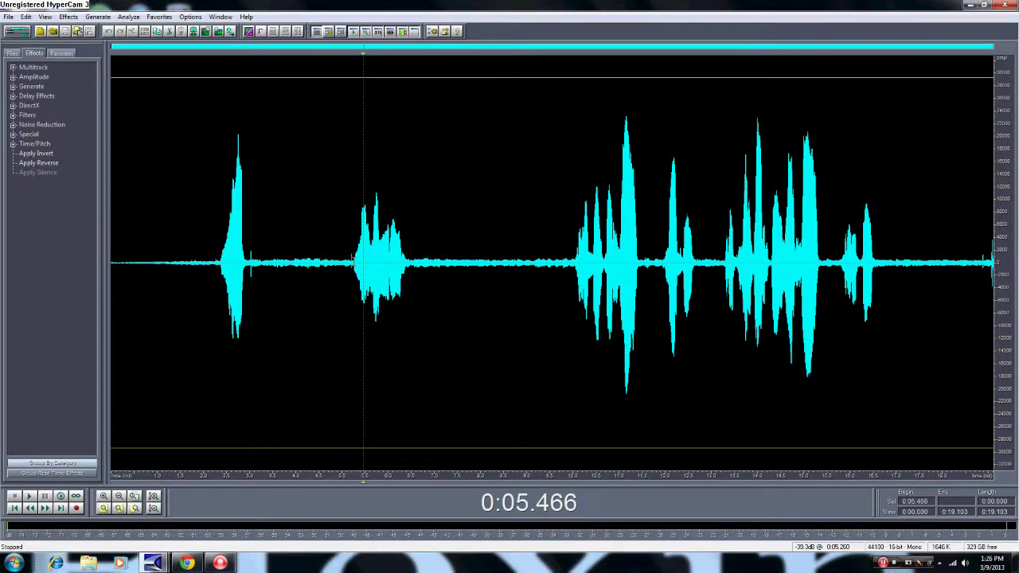
left_click_drag(353, 264, 249, 265)
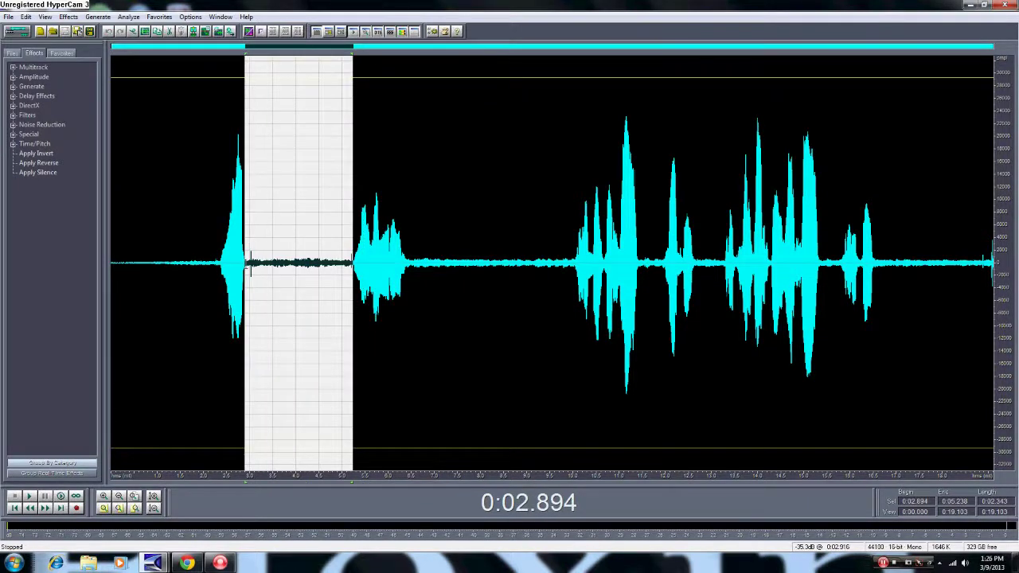
left_click(12, 31)
double_click(202, 189)
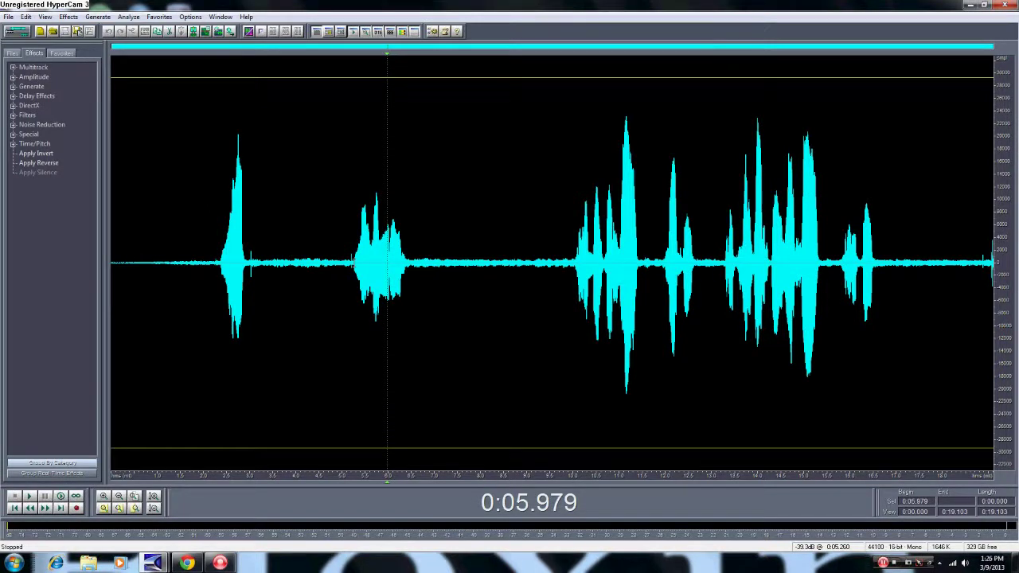
left_click_drag(352, 264, 245, 271)
right_click(255, 274)
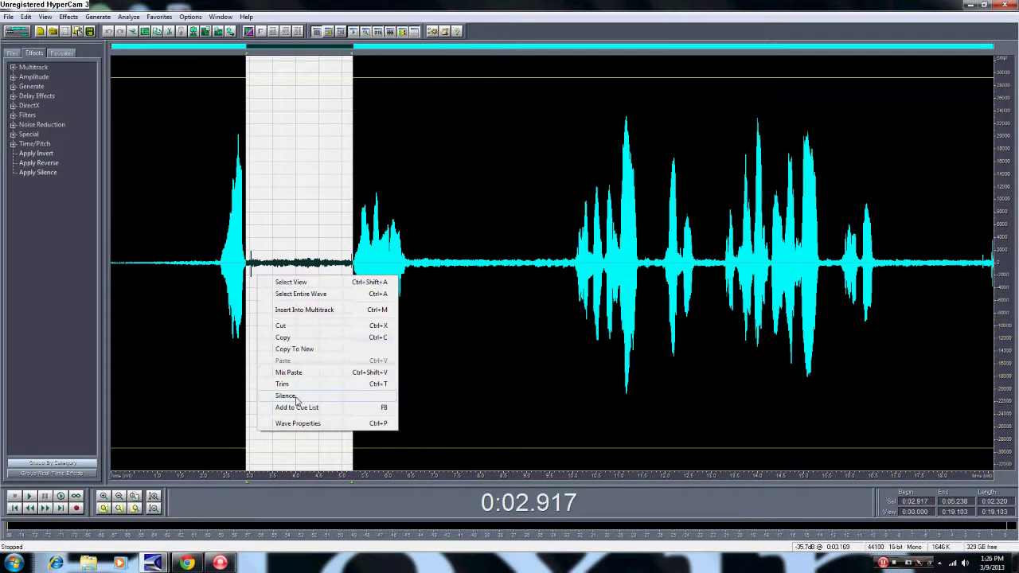
left_click(286, 395)
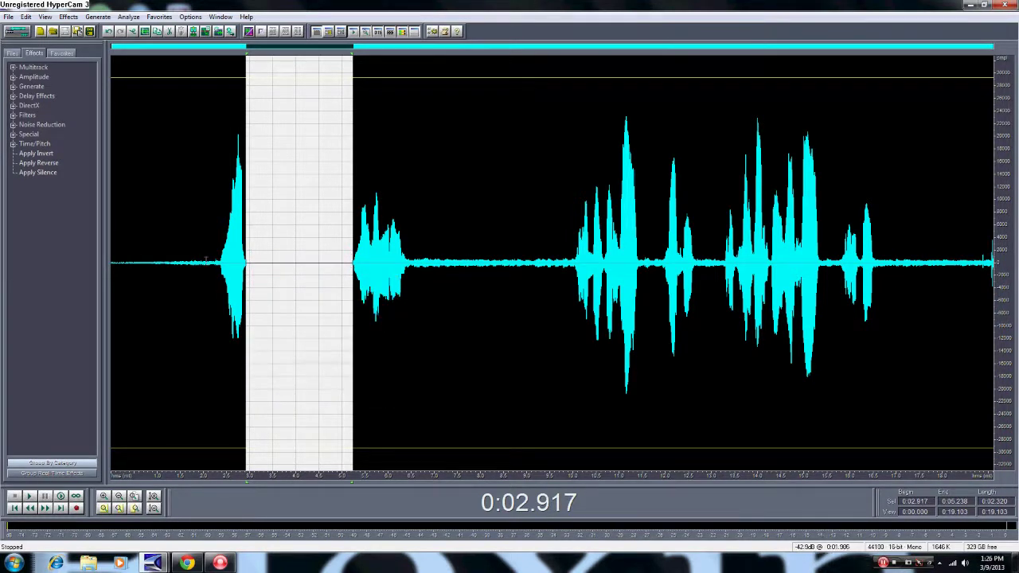
- Silence the opening lead-in and the 6.394–10.047 s gap
left_click_drag(222, 271, 110, 275)
right_click(157, 280)
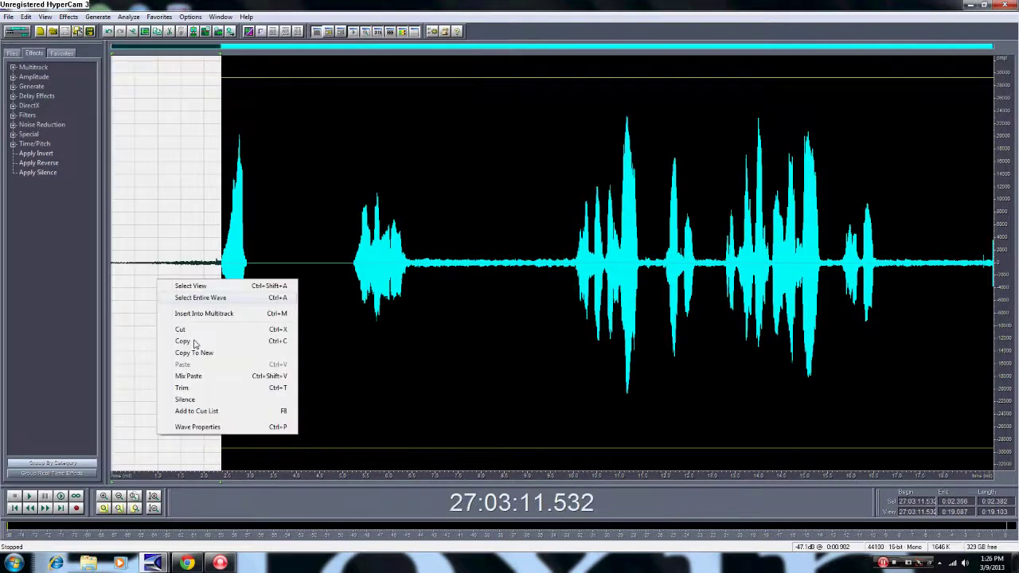
left_click(209, 399)
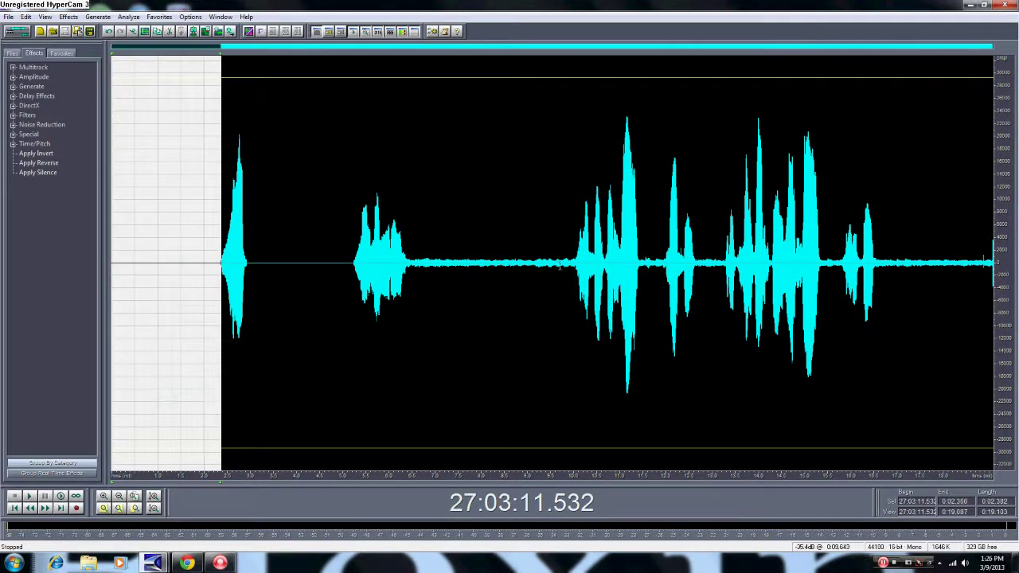
left_click_drag(575, 279, 407, 279)
right_click(453, 281)
left_click(487, 398)
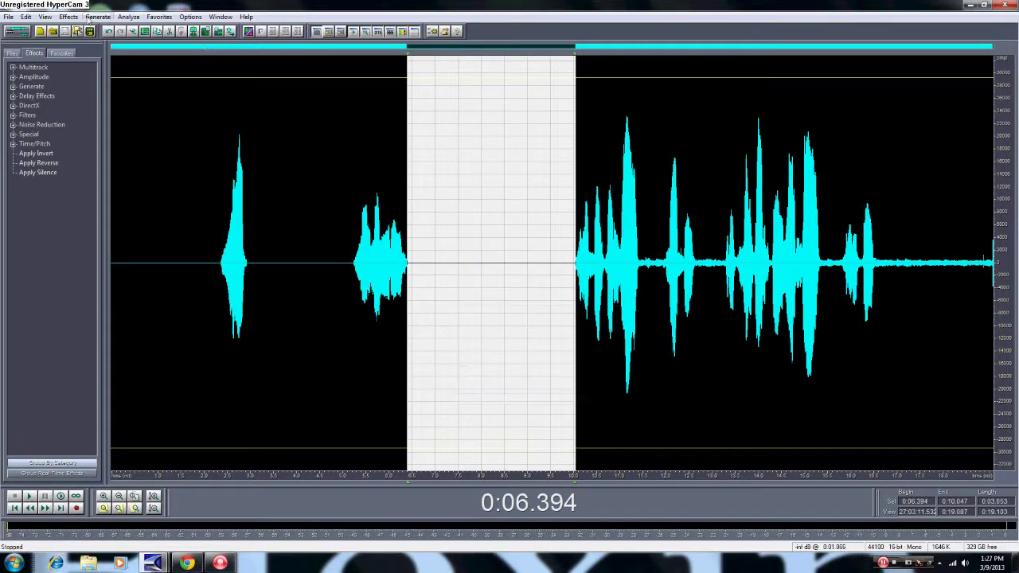
- Silence the short noisy gaps around 11.4–12.0 s and 12.6–13.3 s
left_click(68, 17)
left_click(610, 5)
left_click(668, 263)
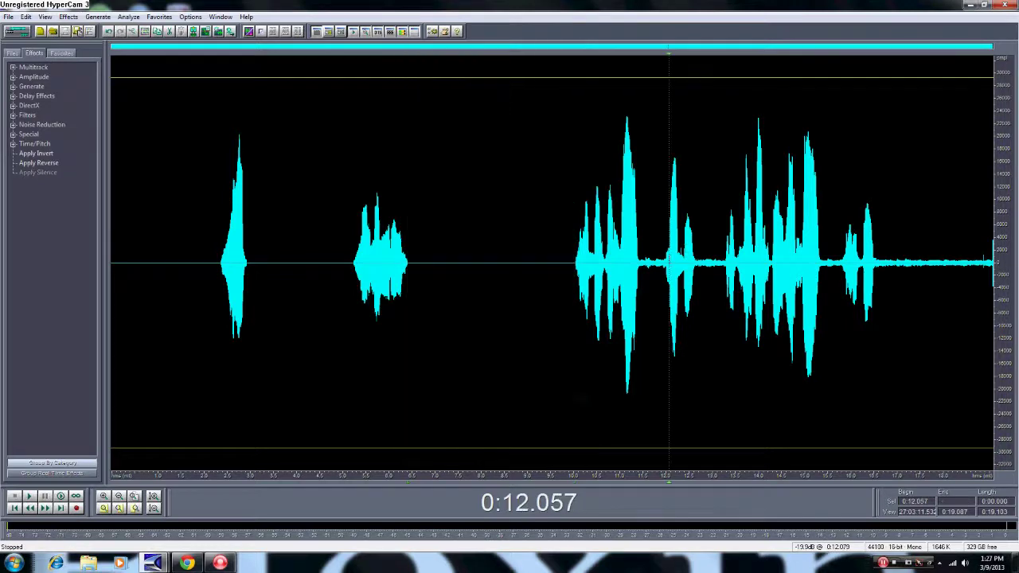
left_click_drag(665, 266, 640, 269)
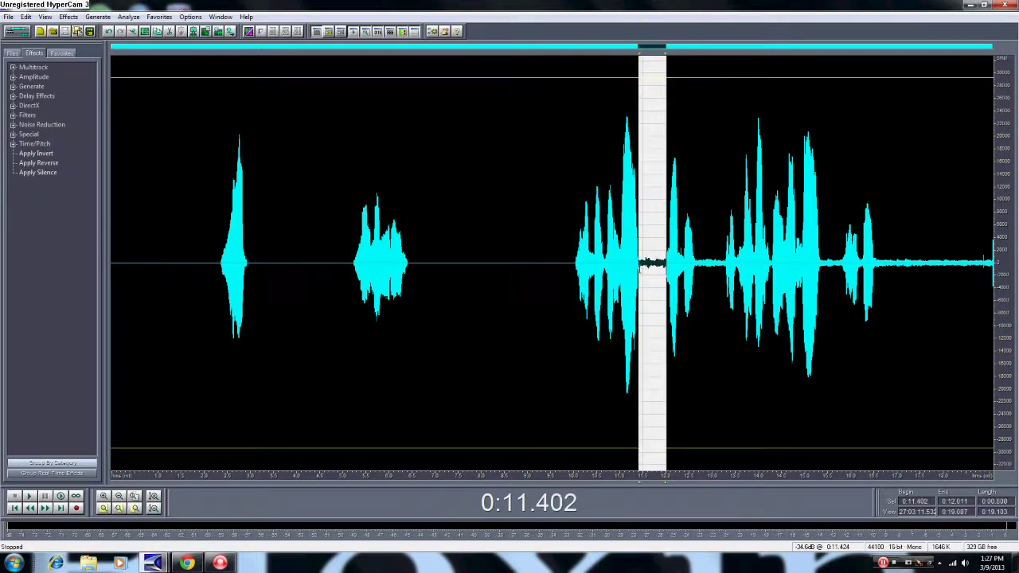
right_click(646, 272)
left_click(703, 345)
left_click_drag(725, 271, 698, 277)
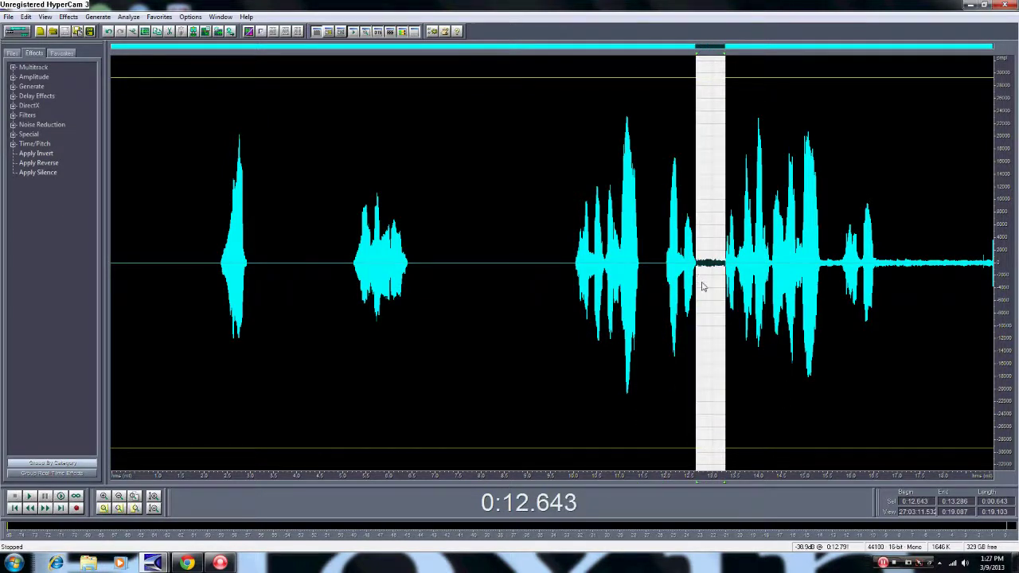
right_click(703, 286)
left_click(721, 398)
- Silence the 15.4–15.8 s stretch and everything from 16.56 s to the end
left_click_drag(842, 271, 822, 271)
right_click(827, 269)
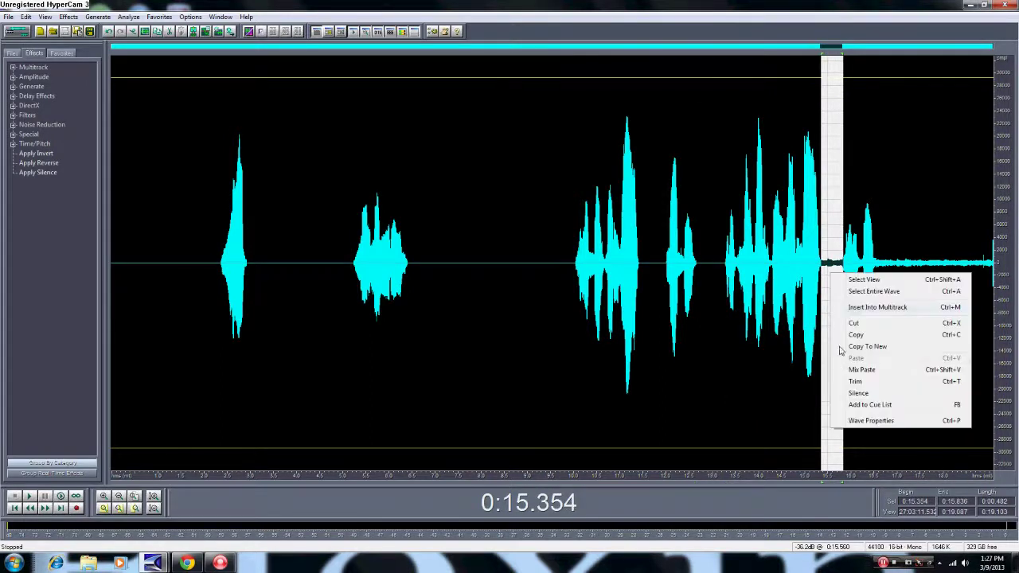
left_click(860, 393)
left_click_drag(876, 294, 993, 315)
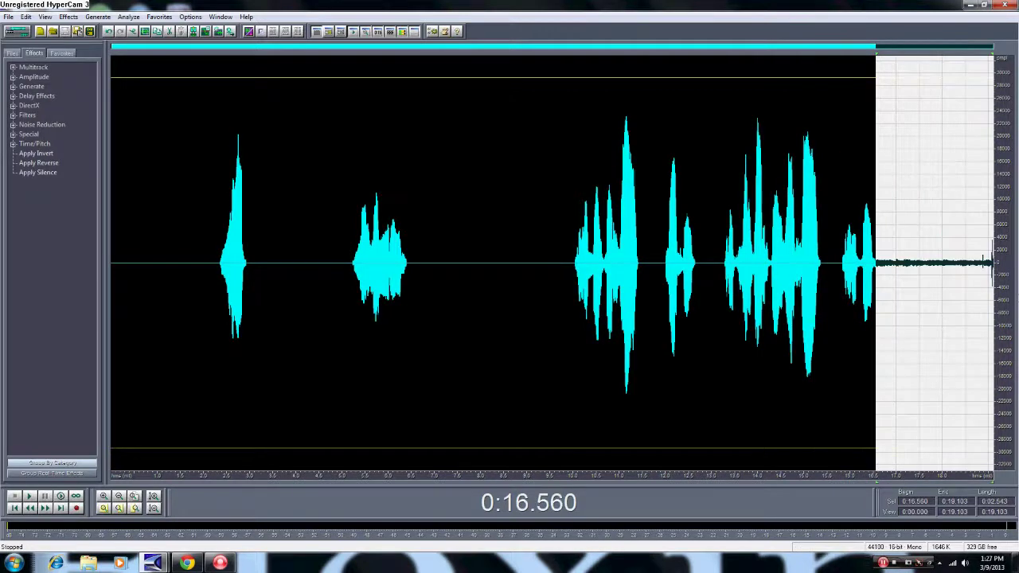
right_click(977, 319)
left_click(923, 434)
left_click(893, 288)
left_click(479, 296)
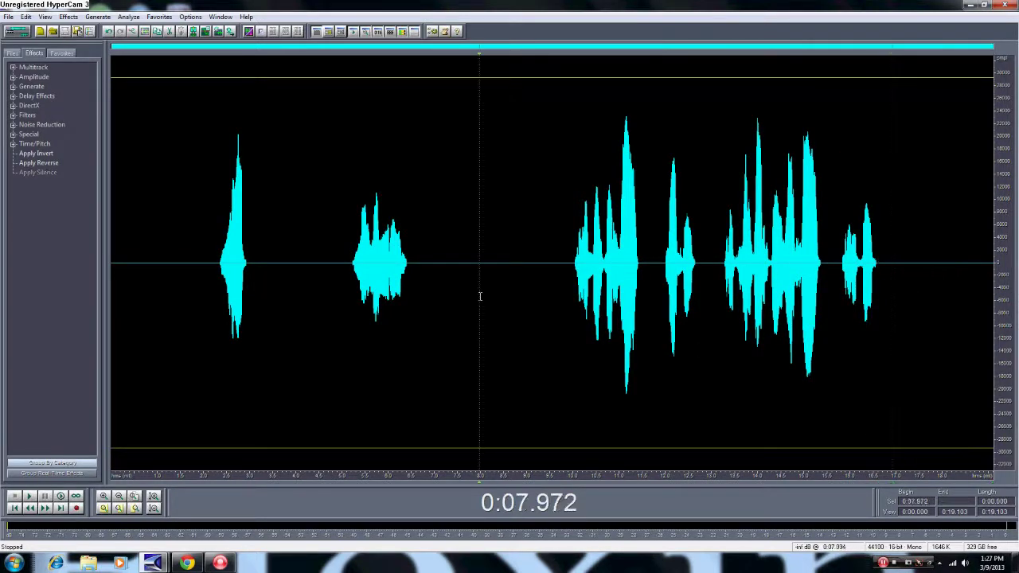
- Back in the multitrack, disarm Track 2 and add Dynamics Processing to its effects rack
left_click(17, 32)
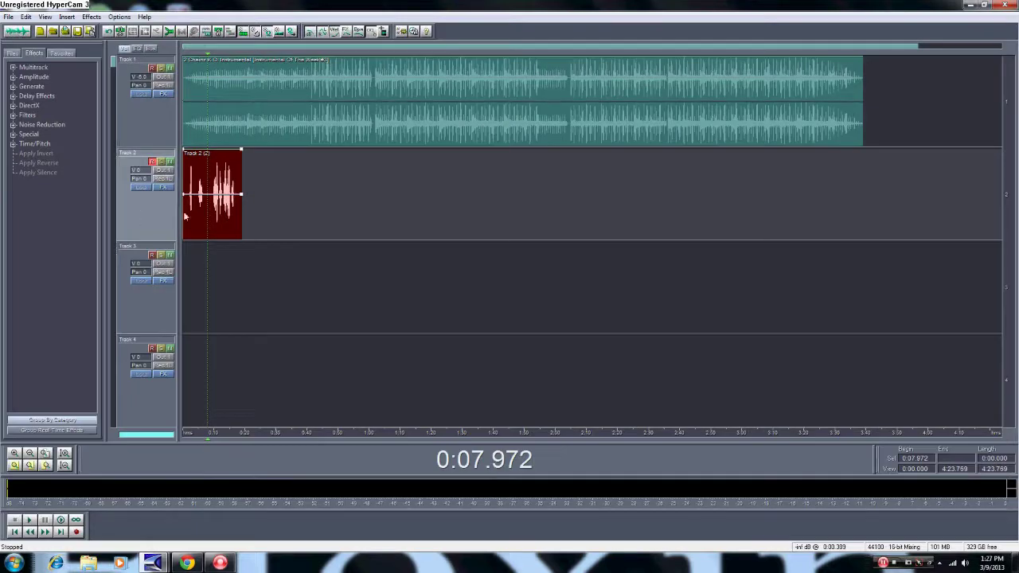
left_click(150, 162)
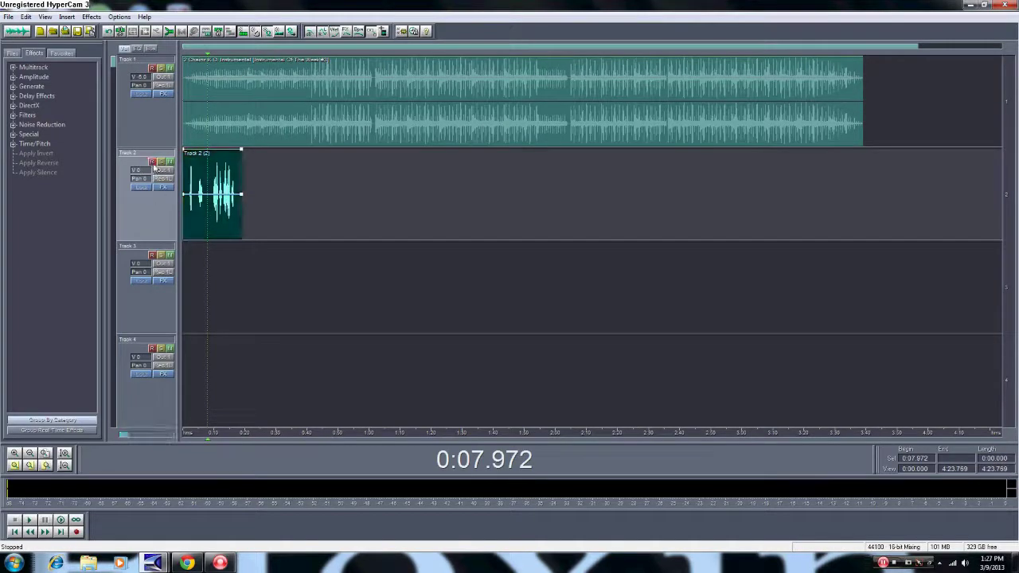
left_click(16, 532)
left_click(159, 186)
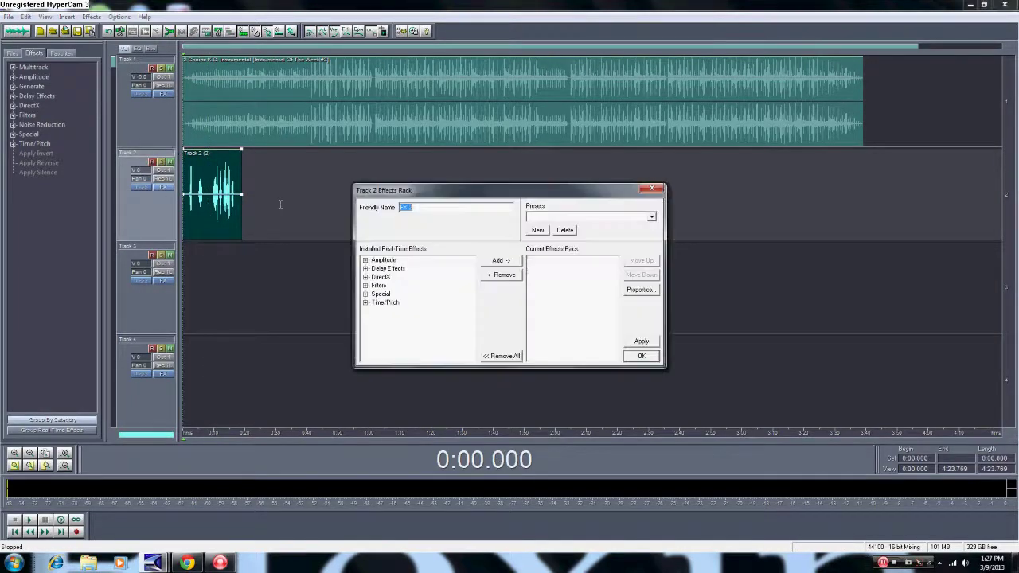
left_click(365, 261)
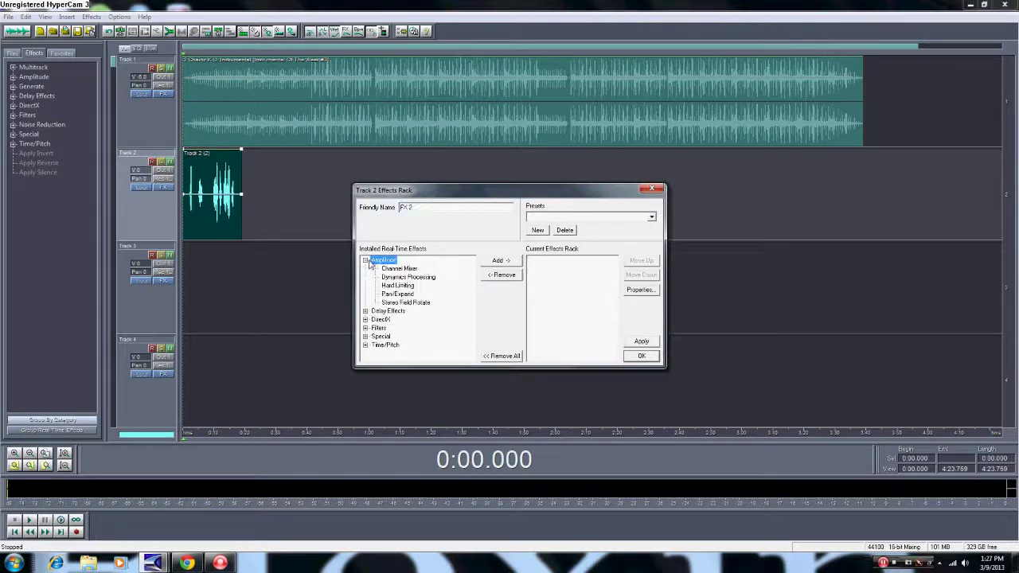
double_click(406, 279)
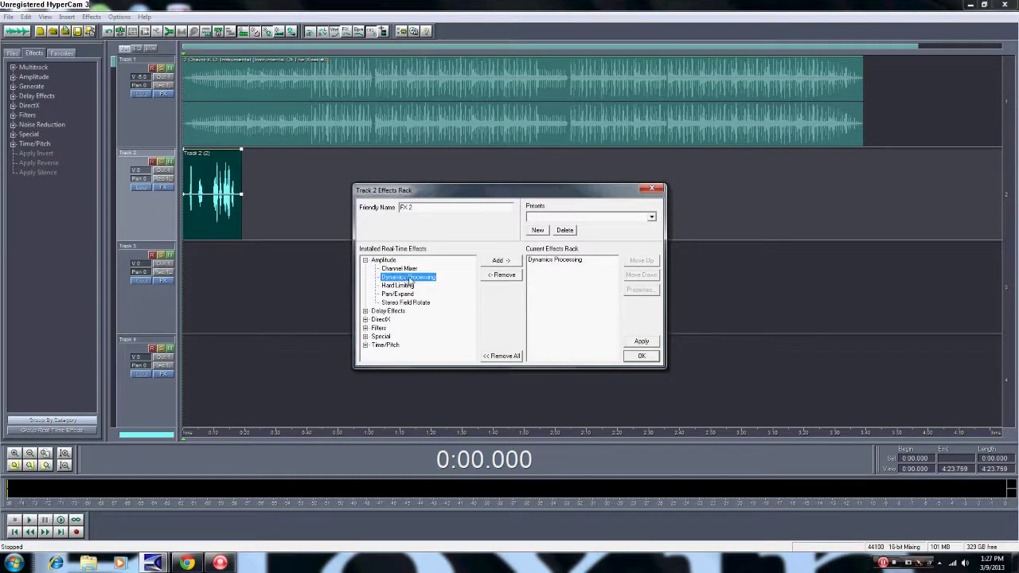
left_click(555, 261)
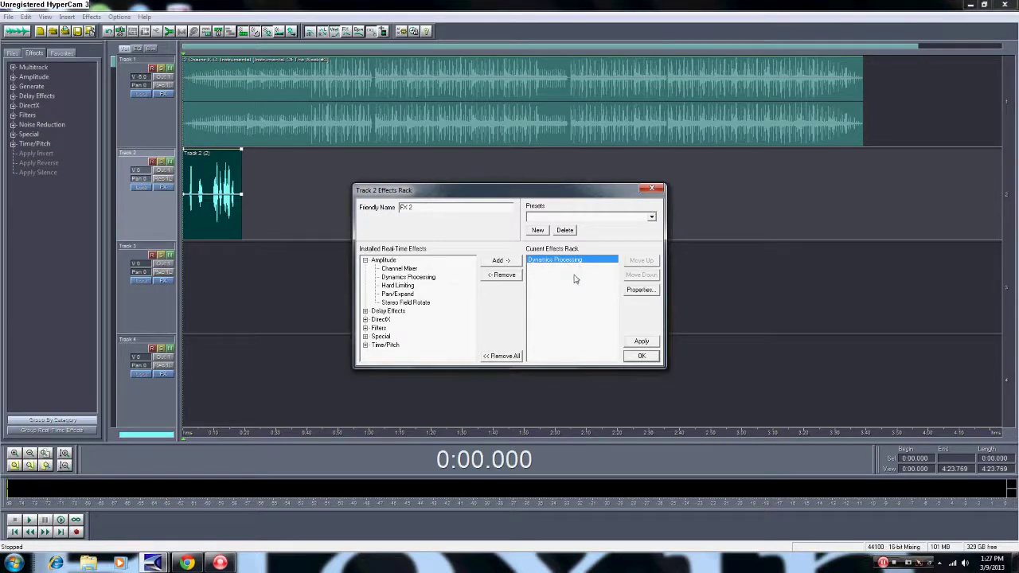
- Set Dynamics Processing to the Classic SoftKnee preset
left_click(638, 290)
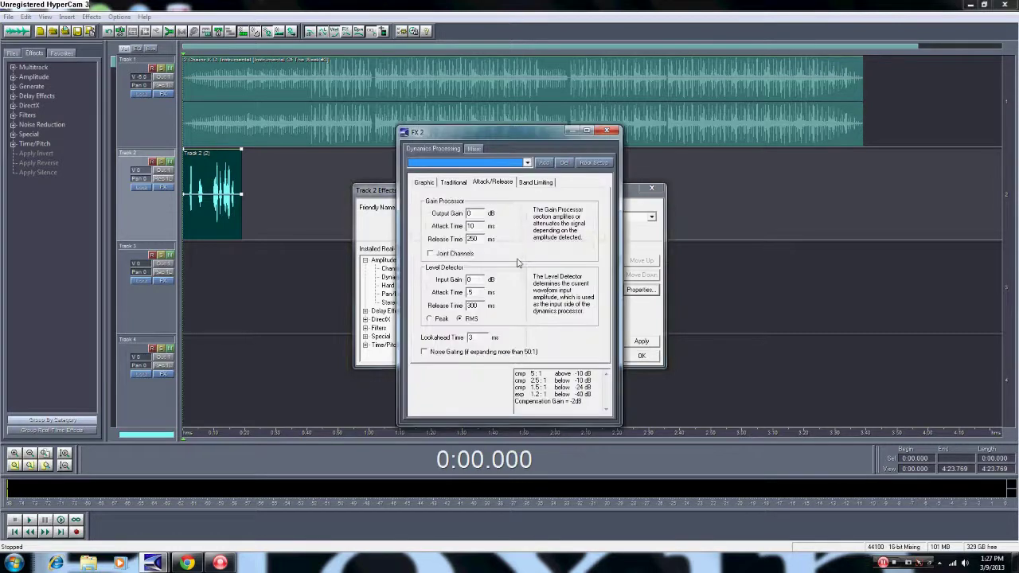
left_click(527, 163)
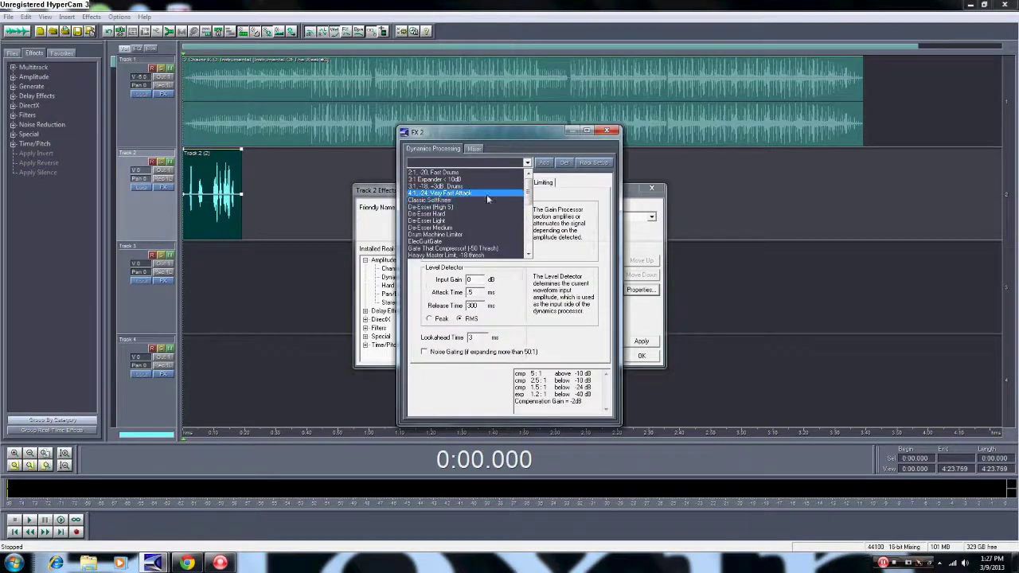
left_click_drag(533, 195, 532, 254)
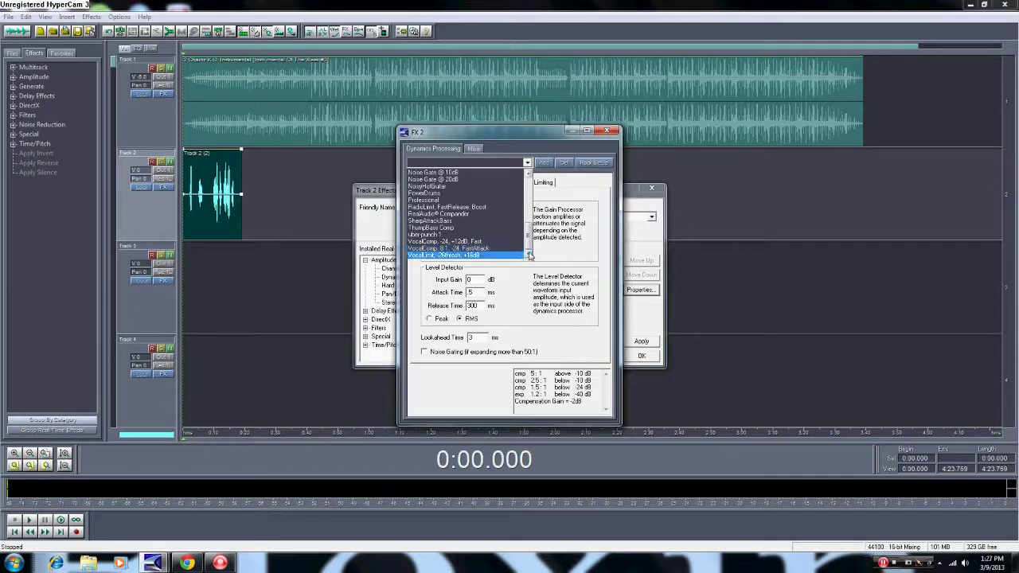
scroll(515, 191, "up", 10)
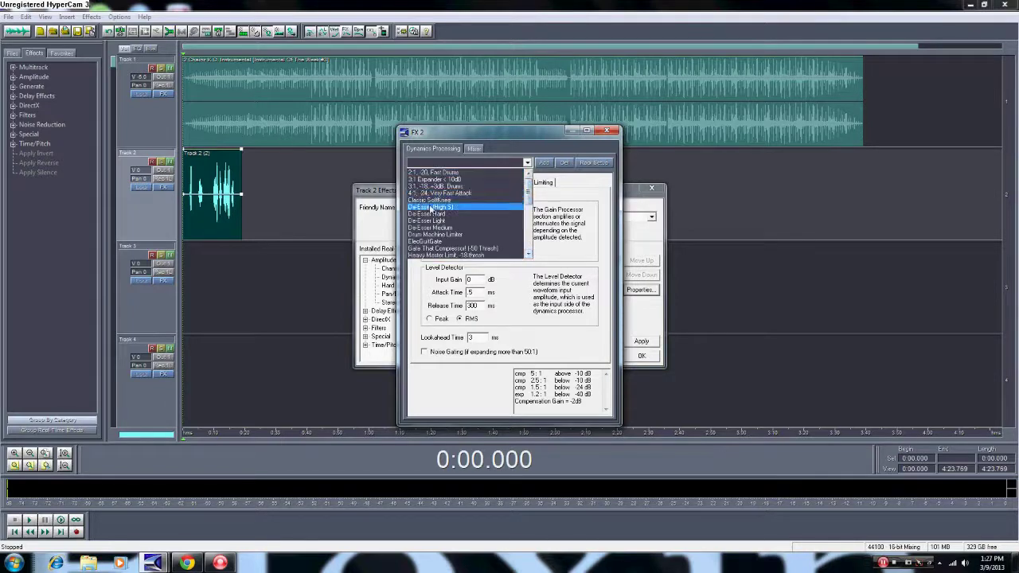
left_click(437, 201)
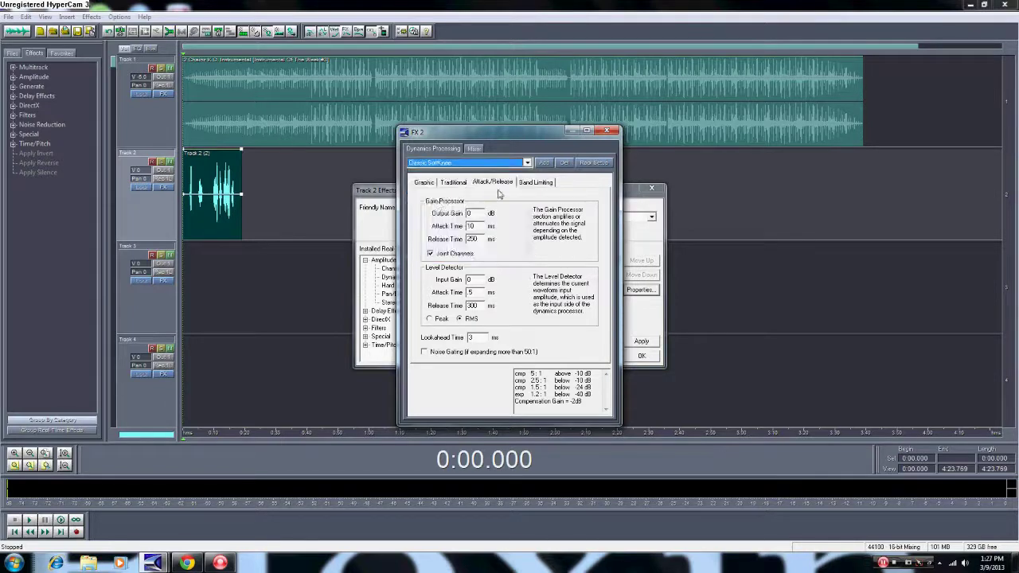
left_click(607, 130)
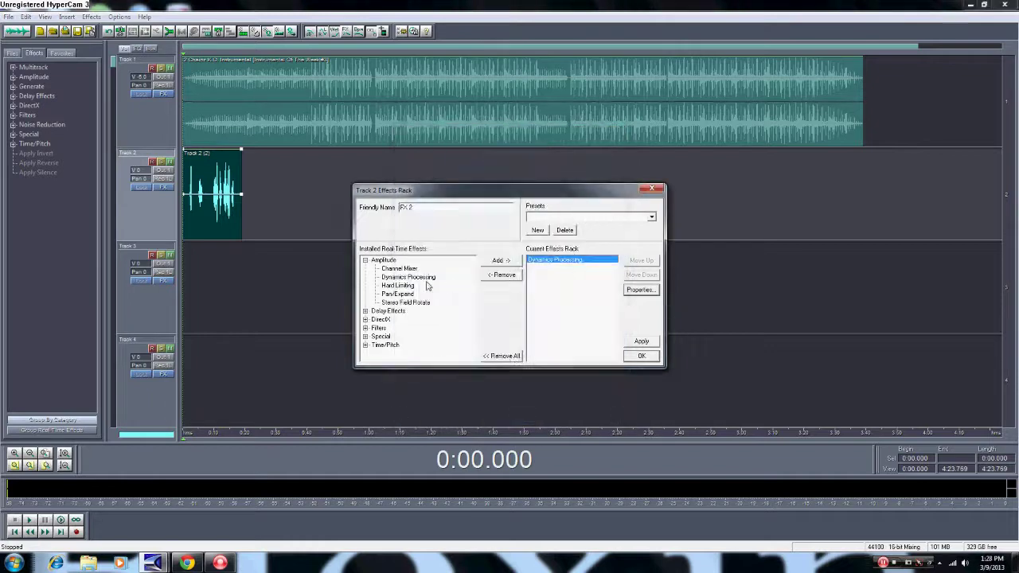
- Add Reverb from the Delay Effects group to Track 2's rack
left_click(366, 260)
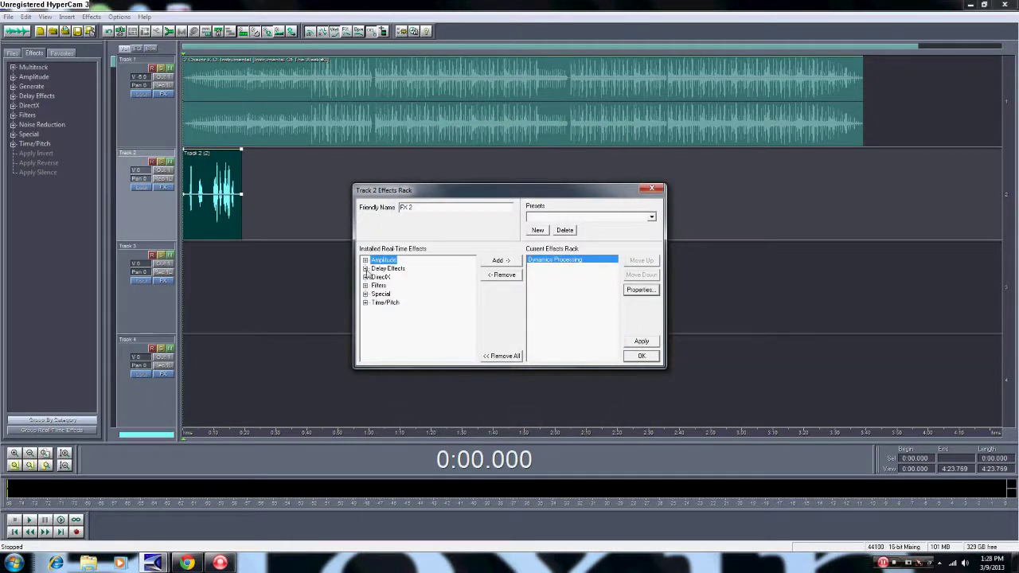
left_click(365, 268)
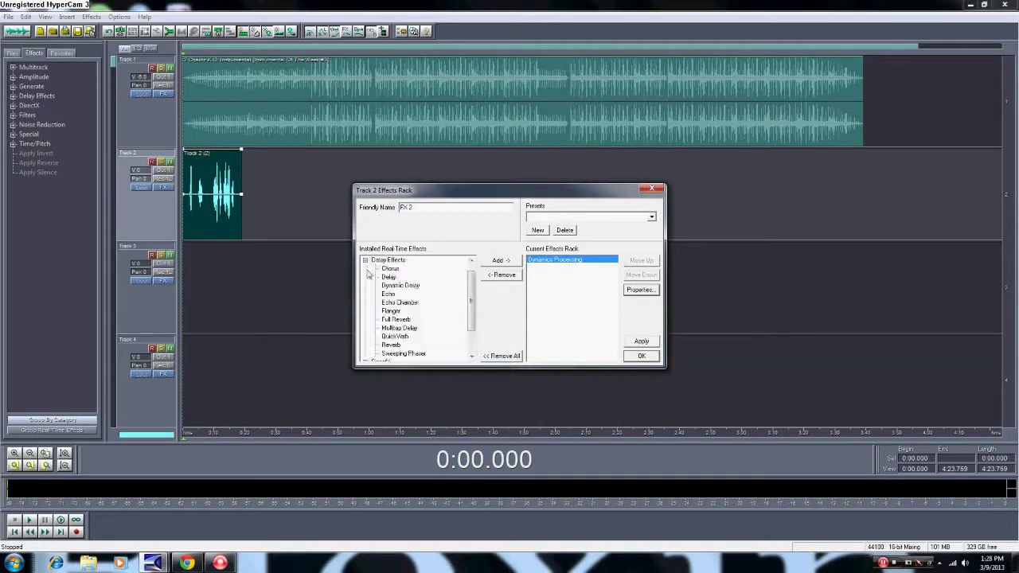
double_click(390, 345)
- Set Track 2's Reverb to the Tight and Close preset
left_click(537, 267)
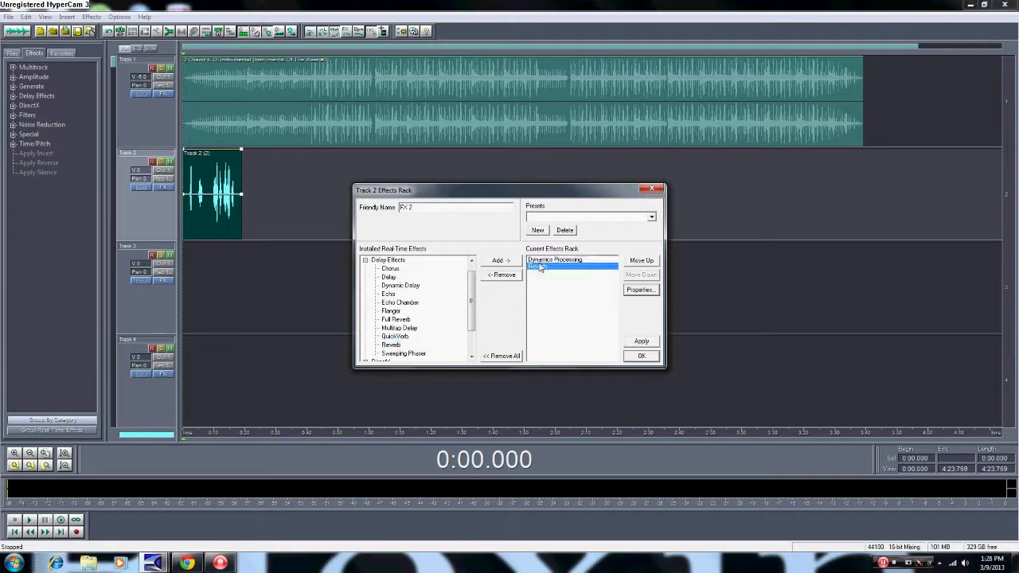
left_click(632, 289)
left_click(501, 319)
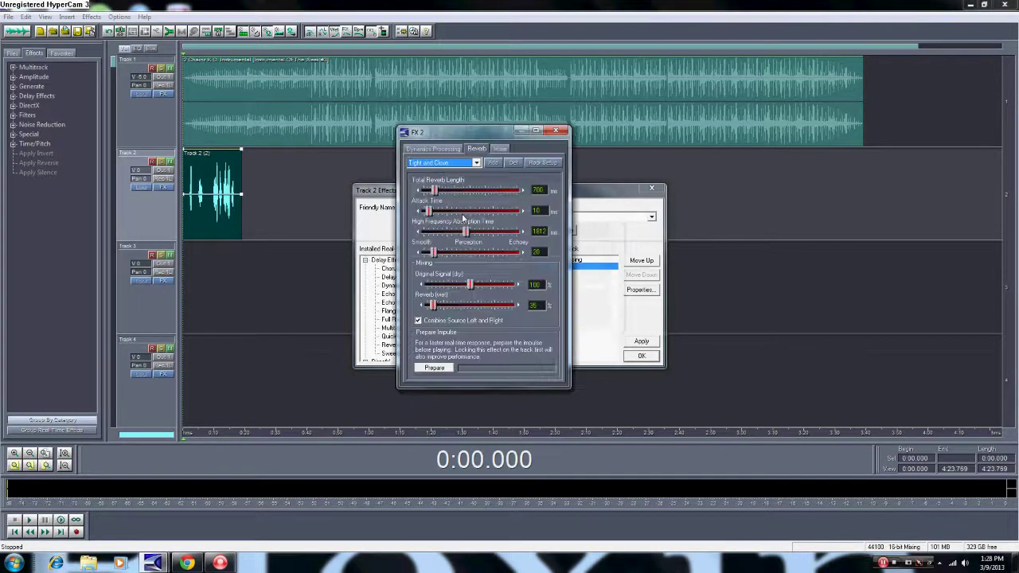
left_click(478, 163)
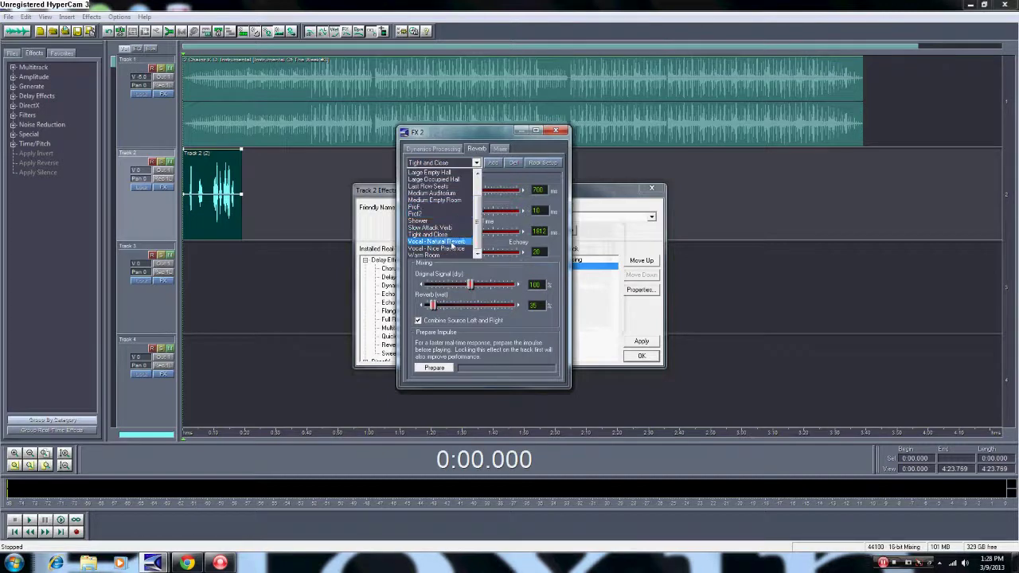
left_click(451, 247)
left_click(476, 162)
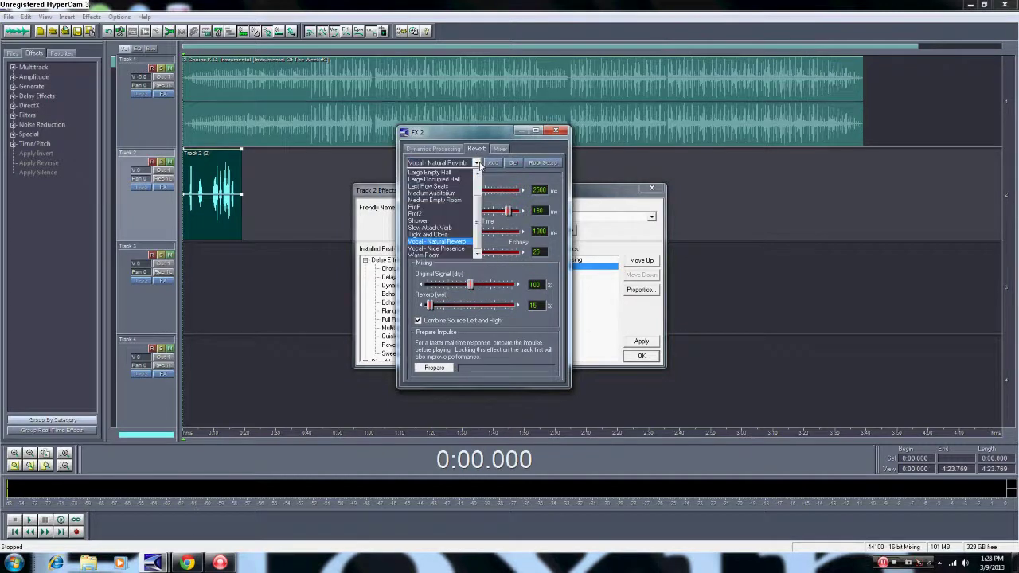
left_click(443, 238)
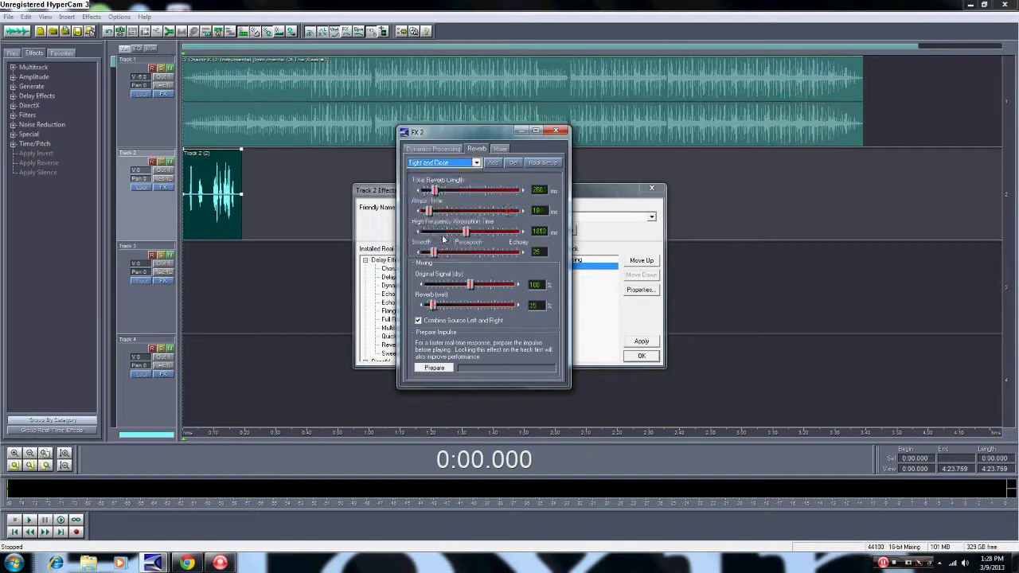
left_click(476, 162)
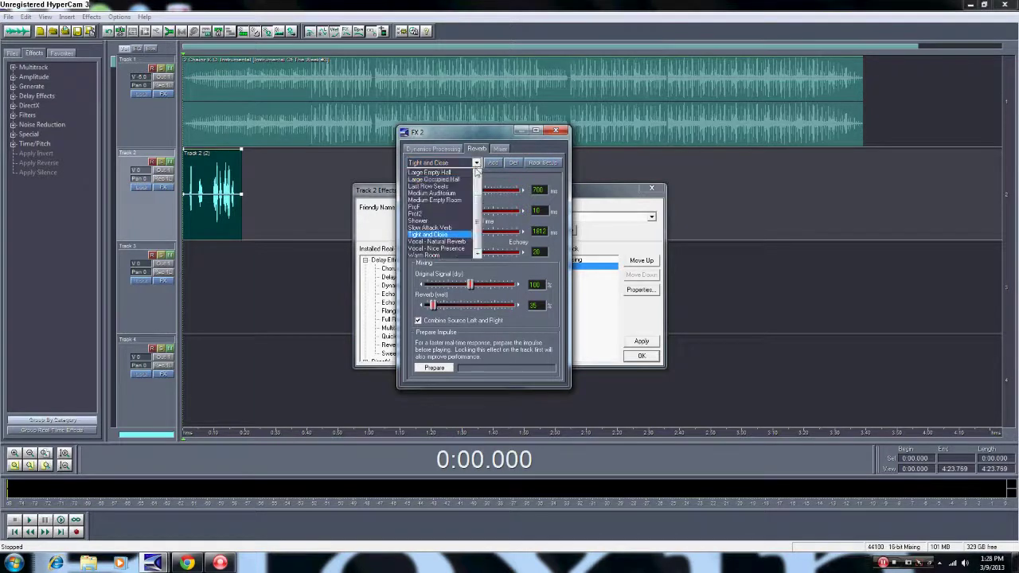
left_click(457, 247)
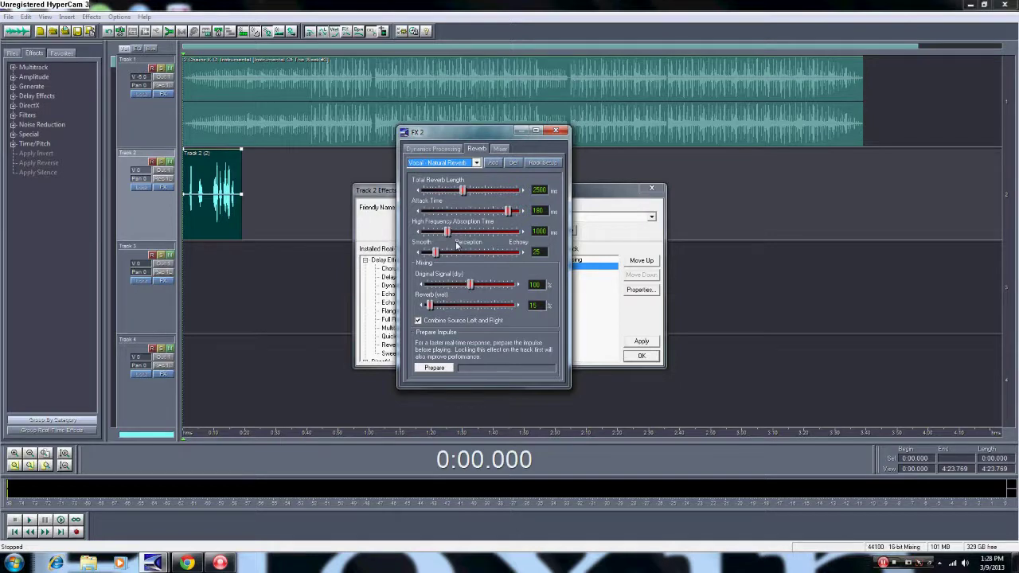
left_click(476, 160)
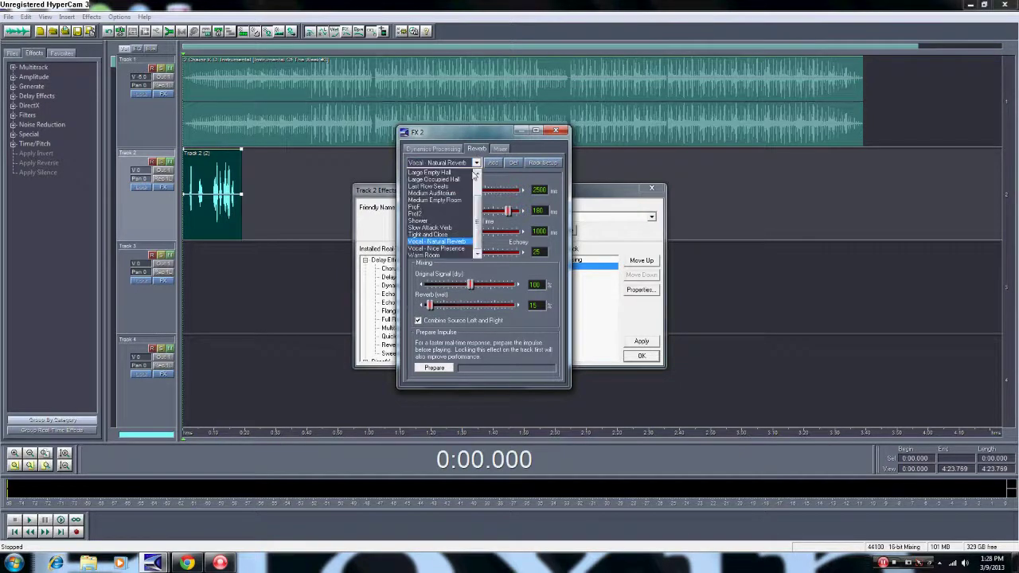
left_click(454, 230)
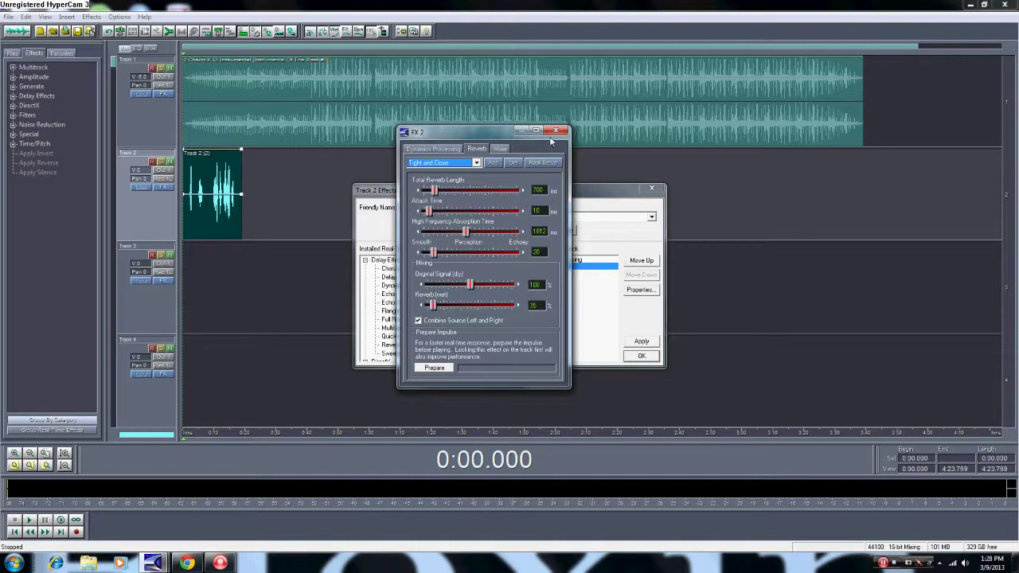
- Prepare the reverb, then apply and confirm Track 2's effects rack
left_click(435, 367)
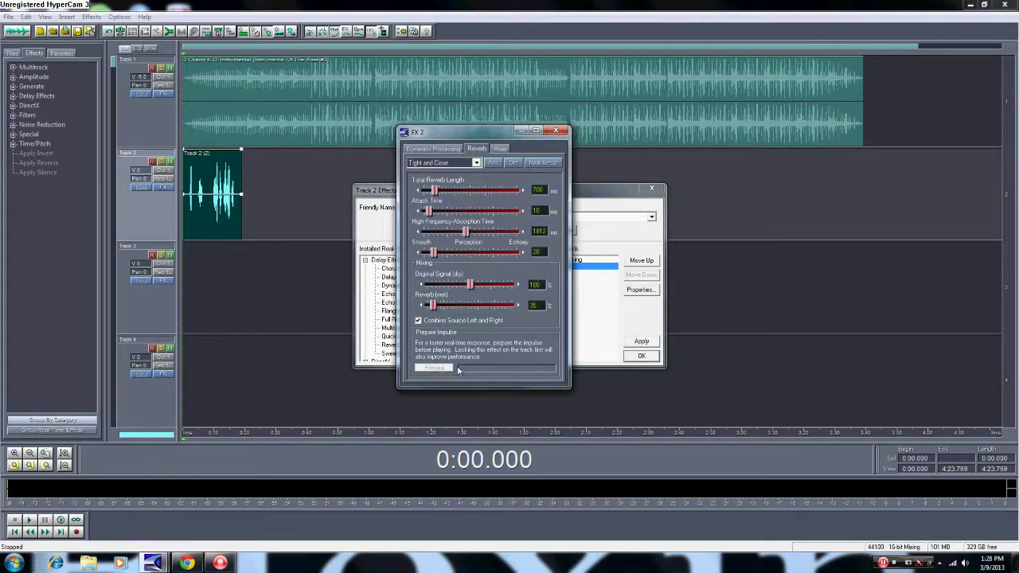
left_click(555, 132)
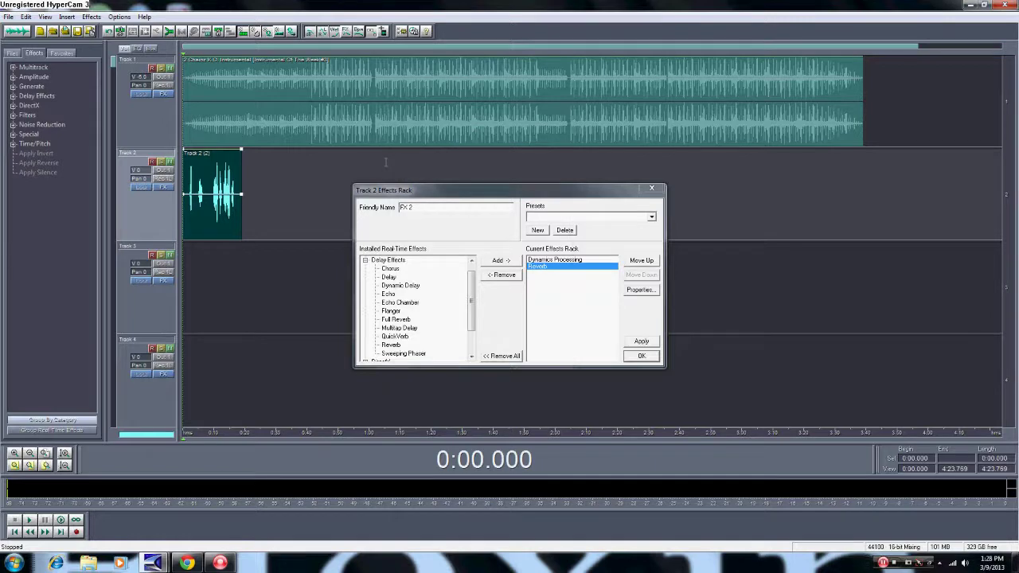
left_click(647, 342)
left_click(643, 357)
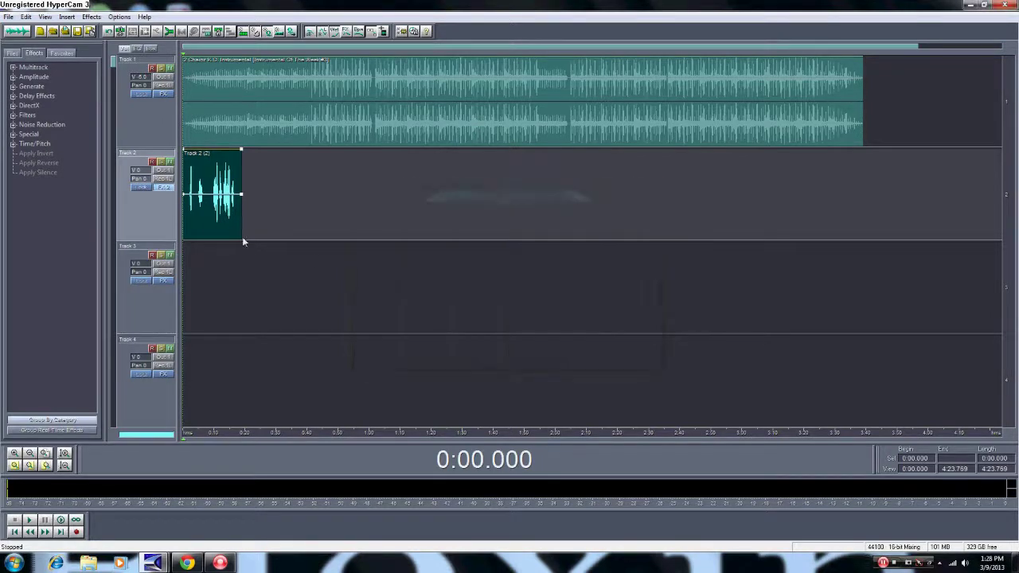
- Apply Hard Limiting at -6.5 dB with 6 dB boost to the whole vocal take
double_click(200, 225)
left_click(198, 211)
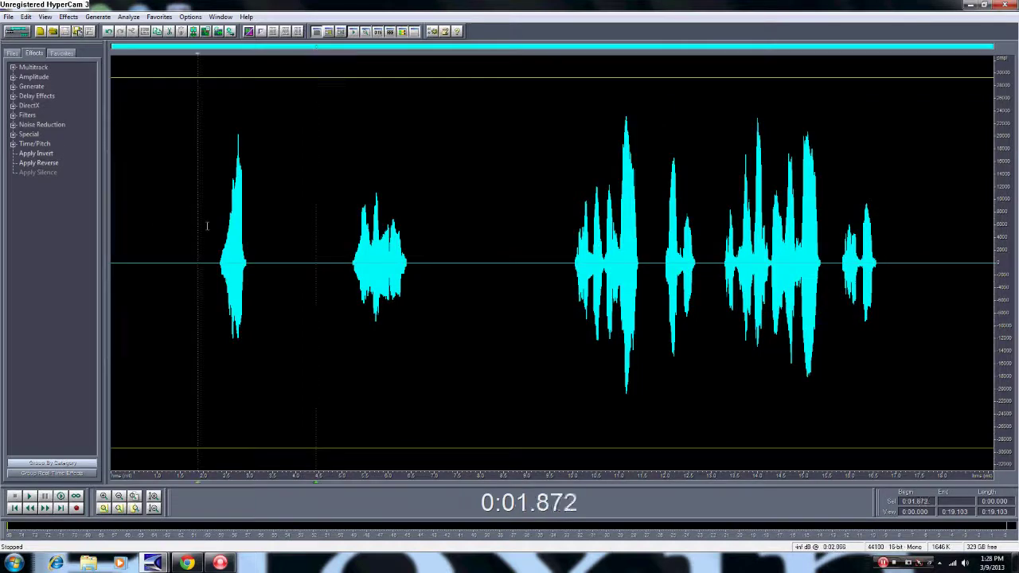
left_click(13, 77)
left_click(57, 126)
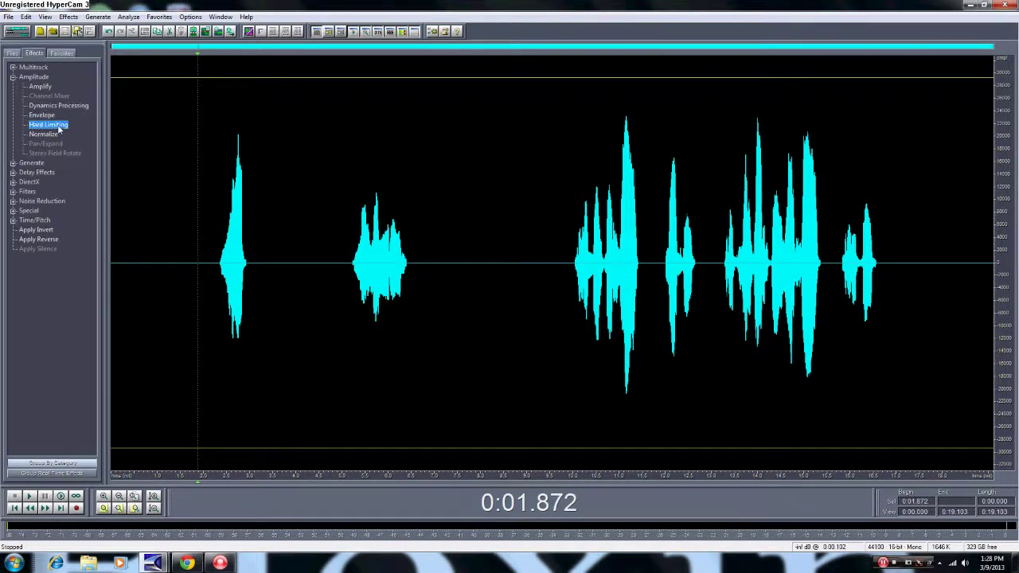
double_click(58, 130)
left_click(503, 206)
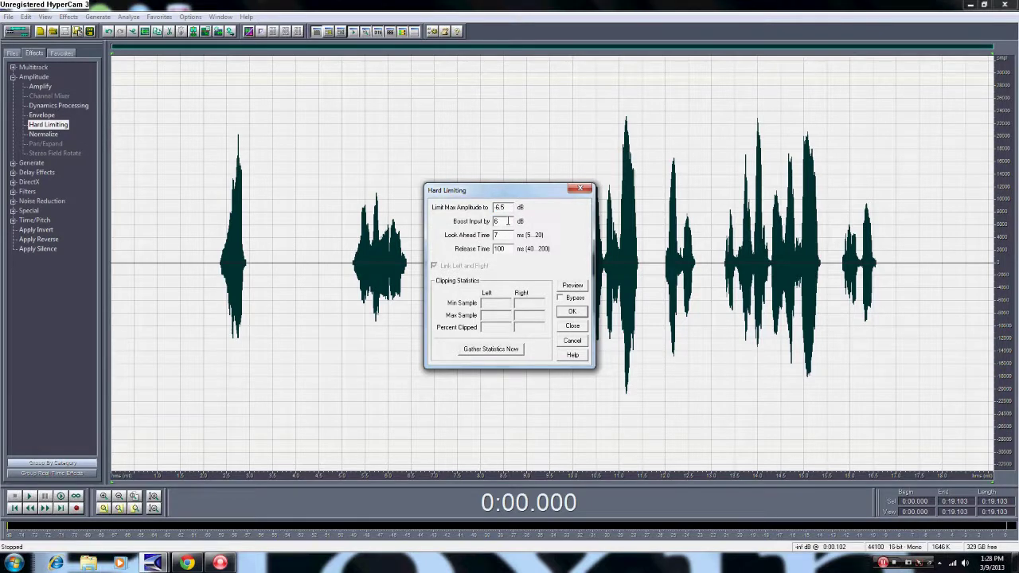
left_click(567, 299)
left_click(573, 312)
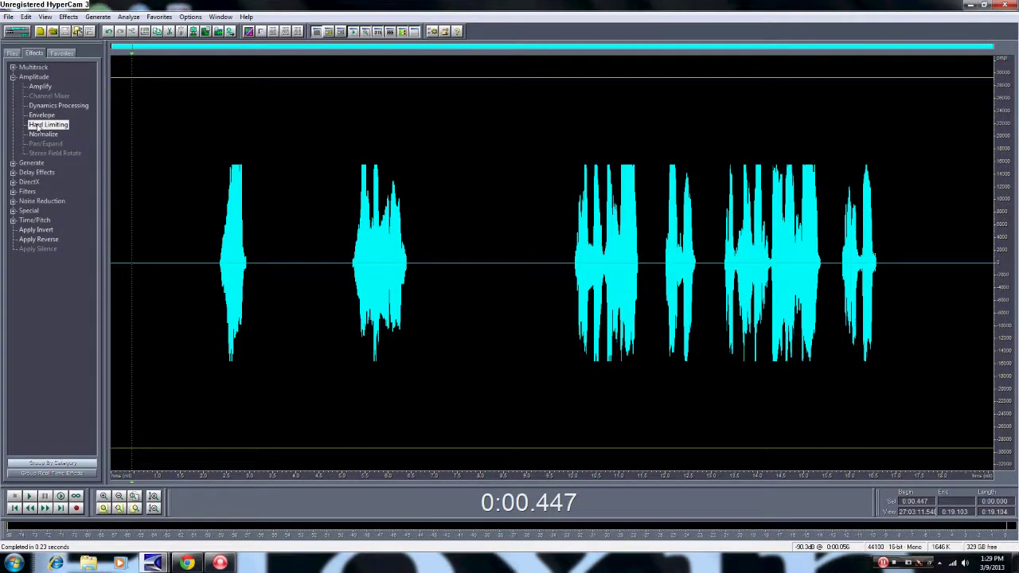
left_click(13, 76)
left_click(16, 31)
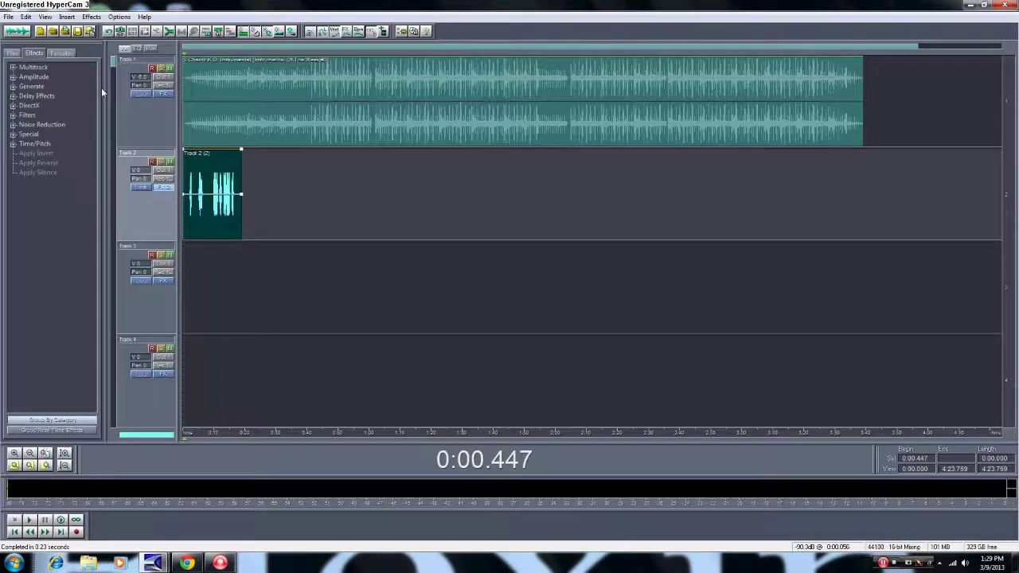
- Apply the Canyon Echo preset with initial echo volume 25 to the whole vocal
double_click(213, 199)
left_click(206, 209)
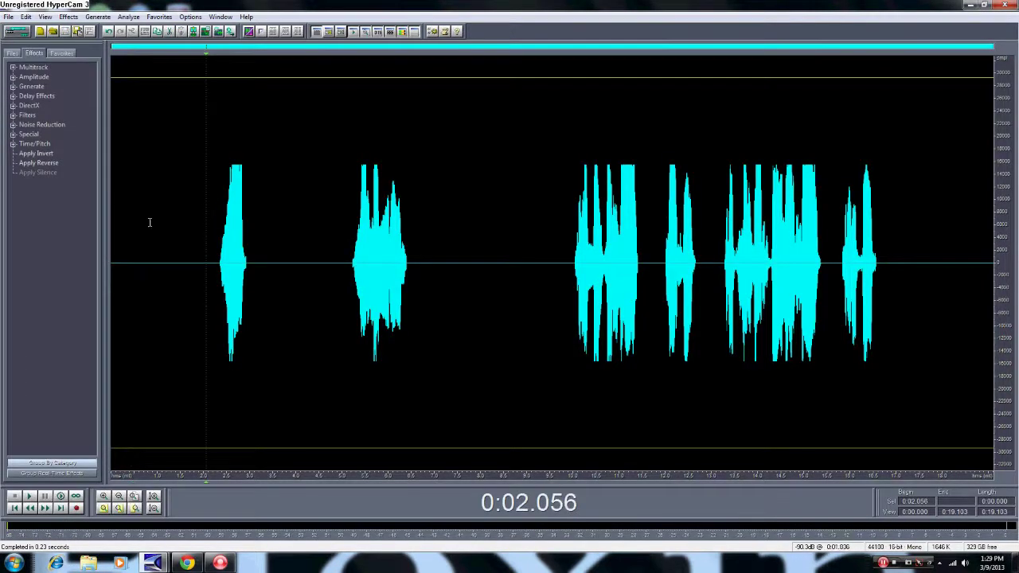
left_click(13, 96)
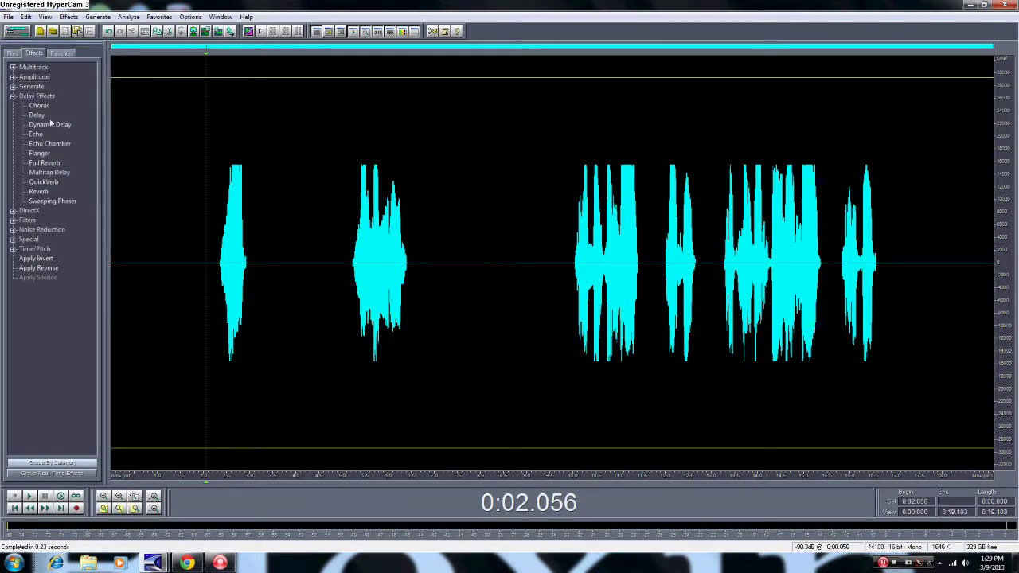
double_click(43, 104)
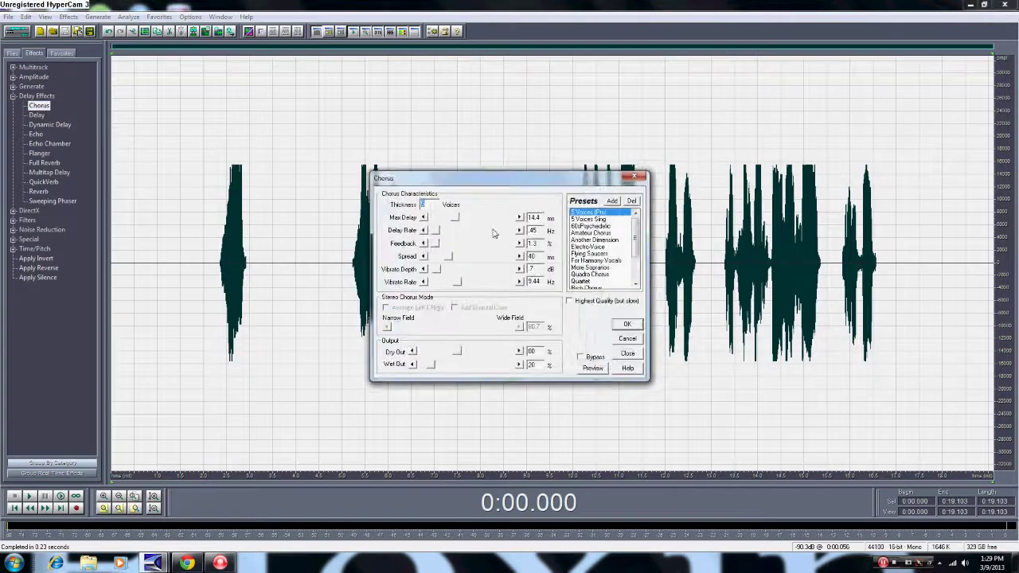
left_click(634, 177)
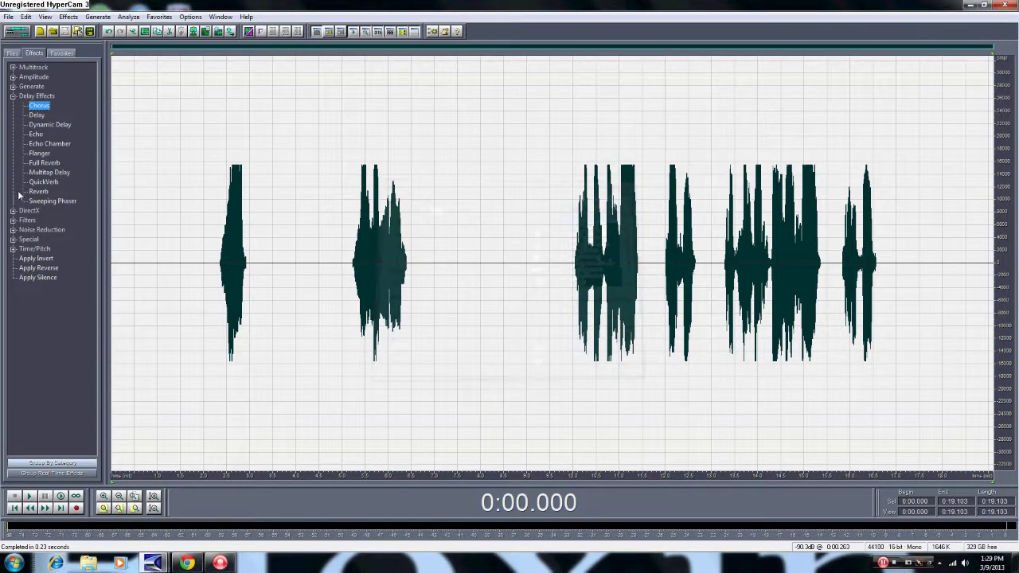
double_click(36, 134)
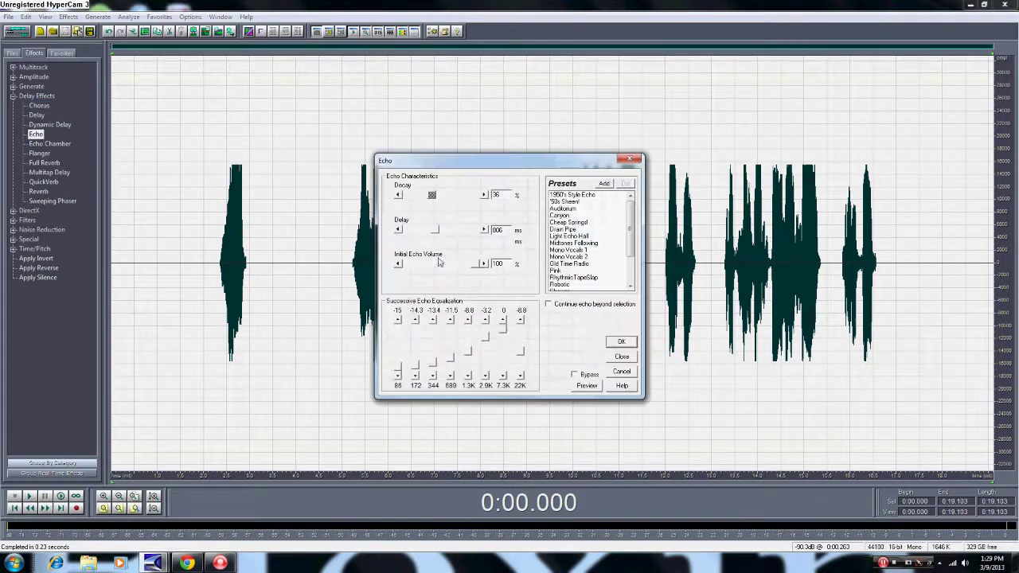
left_click(562, 216)
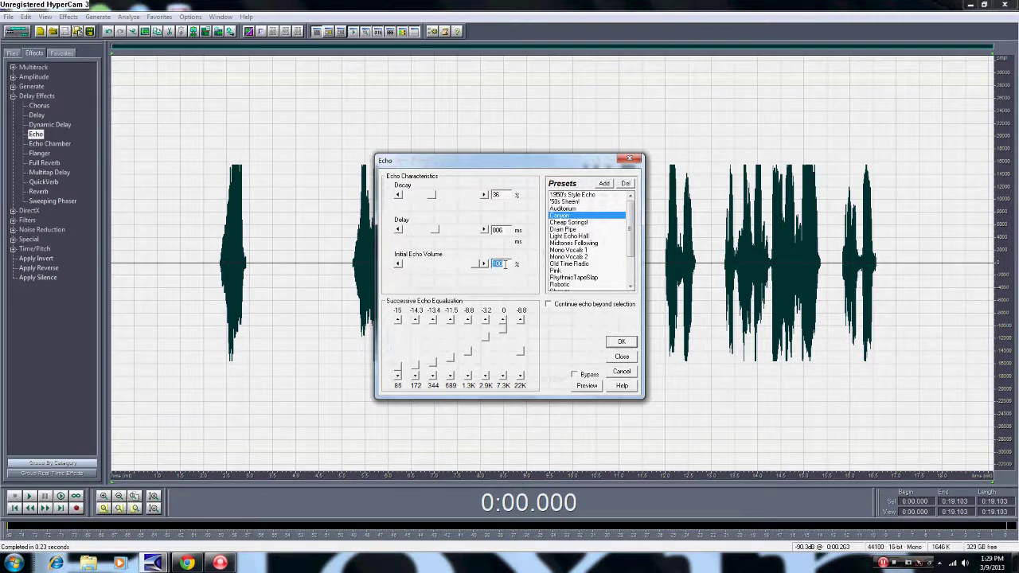
key("BackSpace")
type("25")
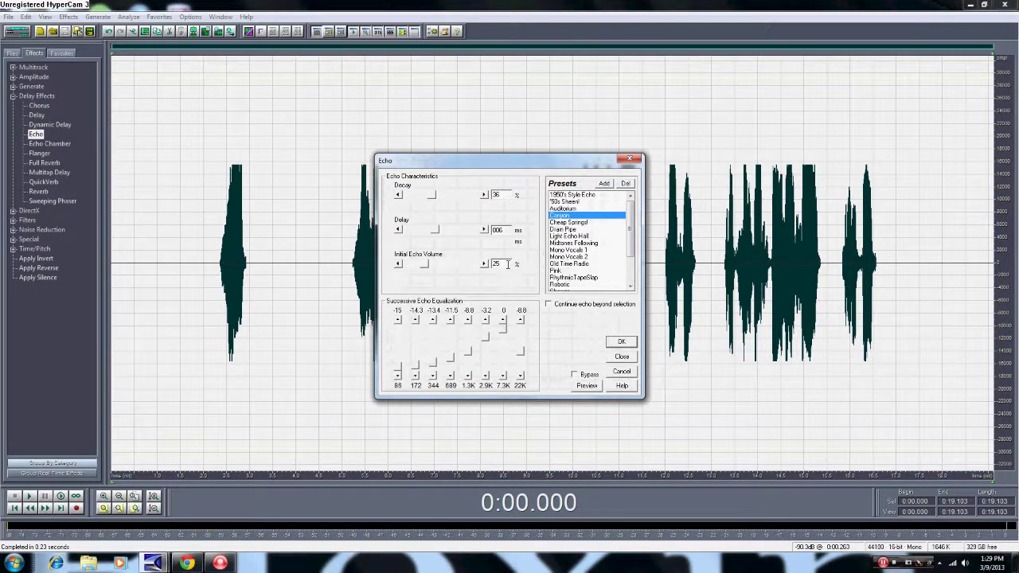
left_click(623, 343)
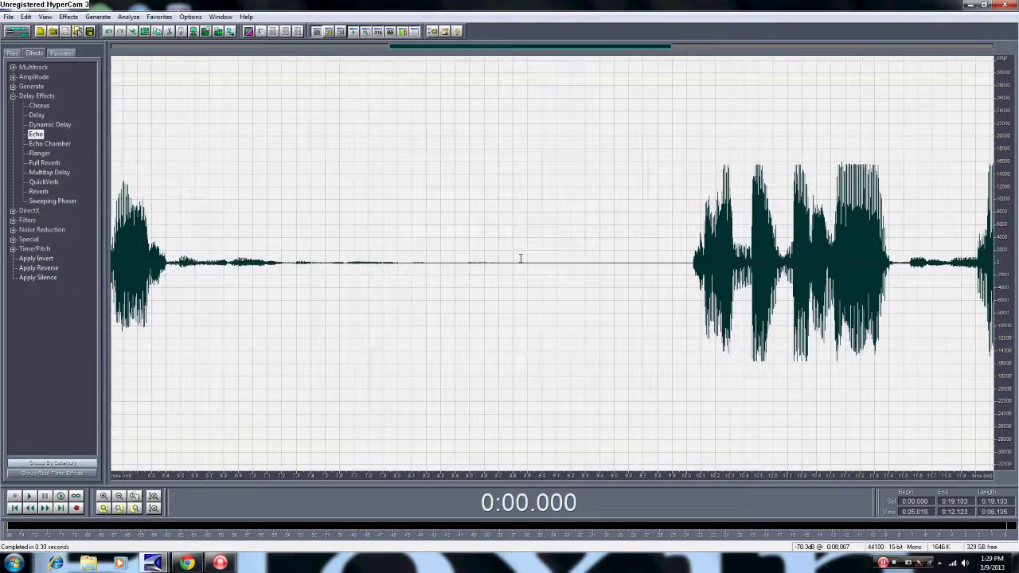
- Capture a noise profile from the quiet gap near 10.4 s
scroll(521, 259, "up", 6)
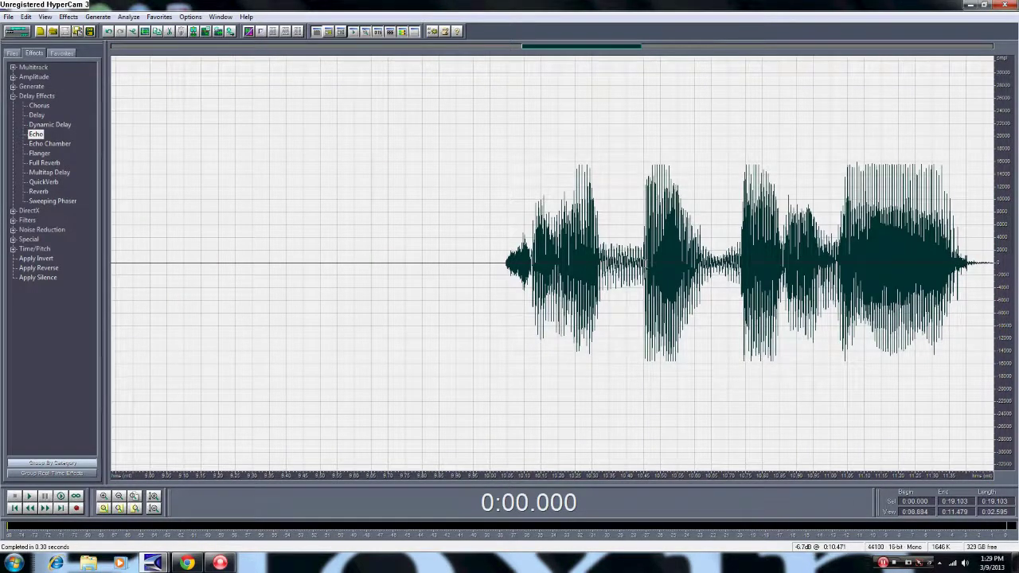
left_click_drag(643, 263, 602, 259)
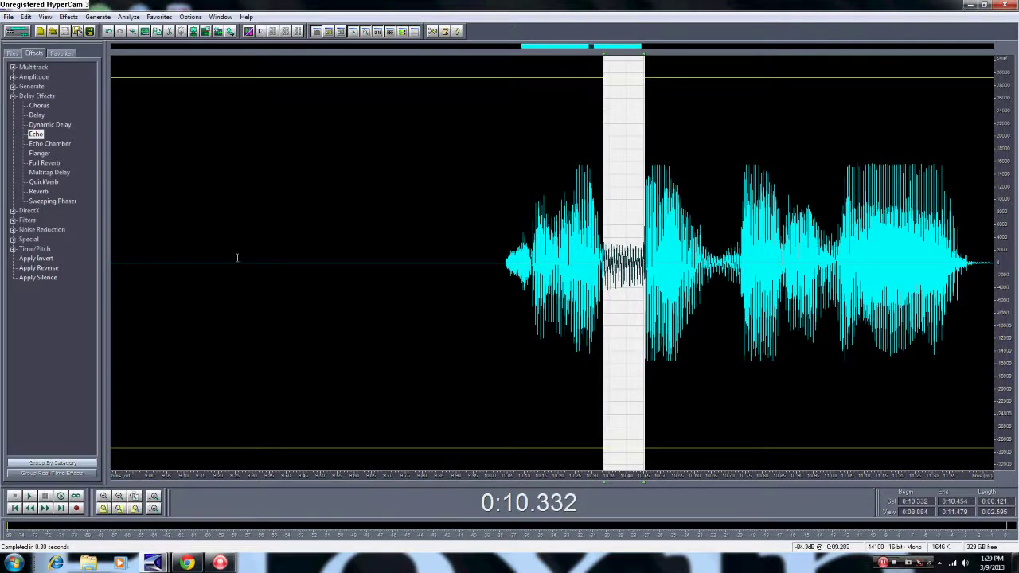
left_click(13, 95)
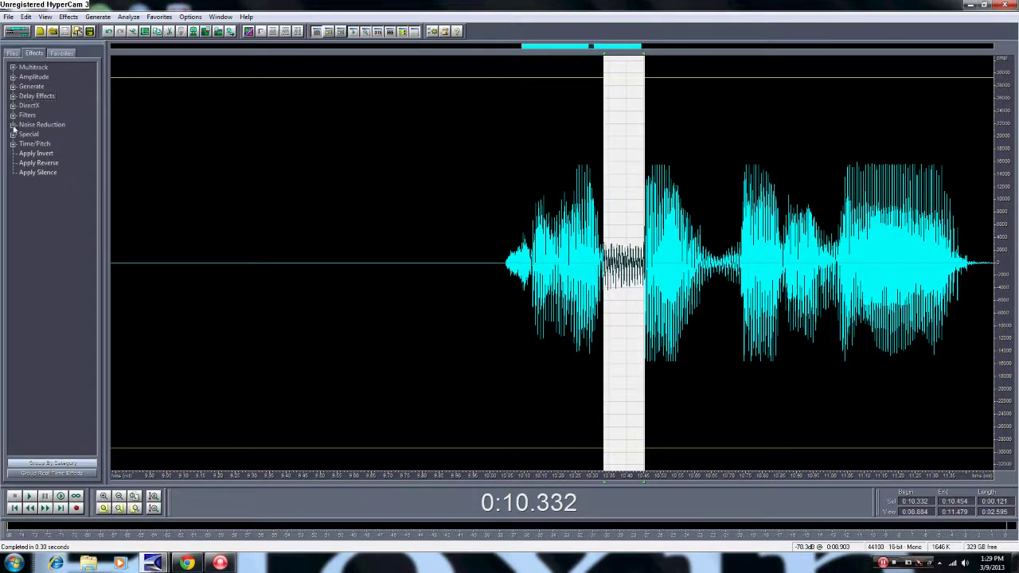
left_click(13, 124)
double_click(70, 164)
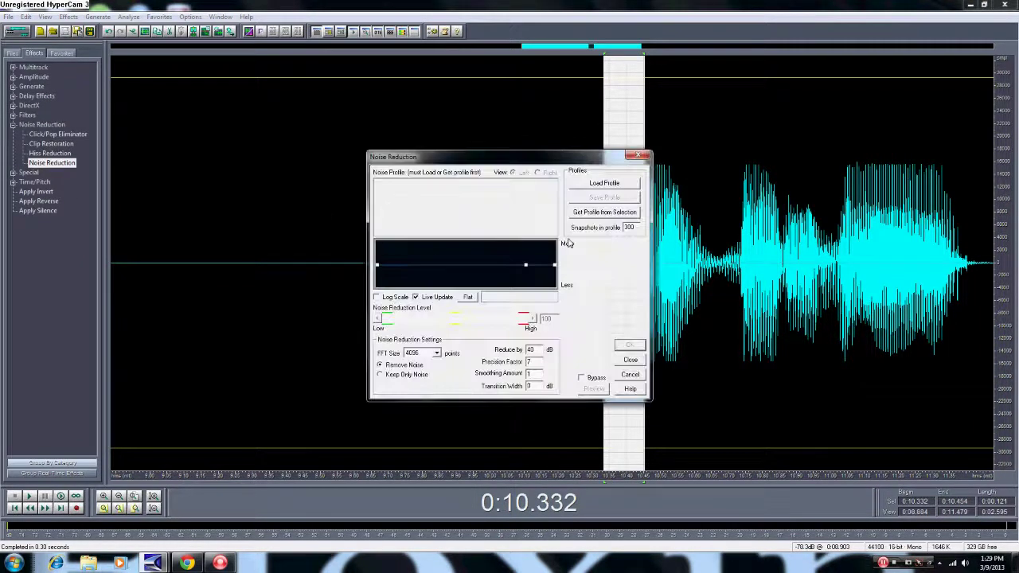
left_click(610, 213)
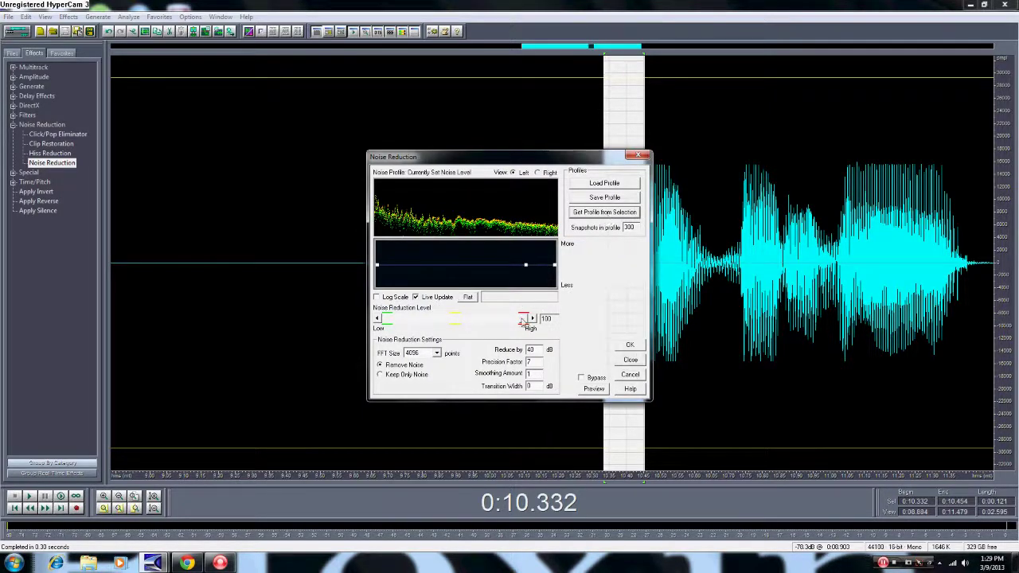
left_click(630, 360)
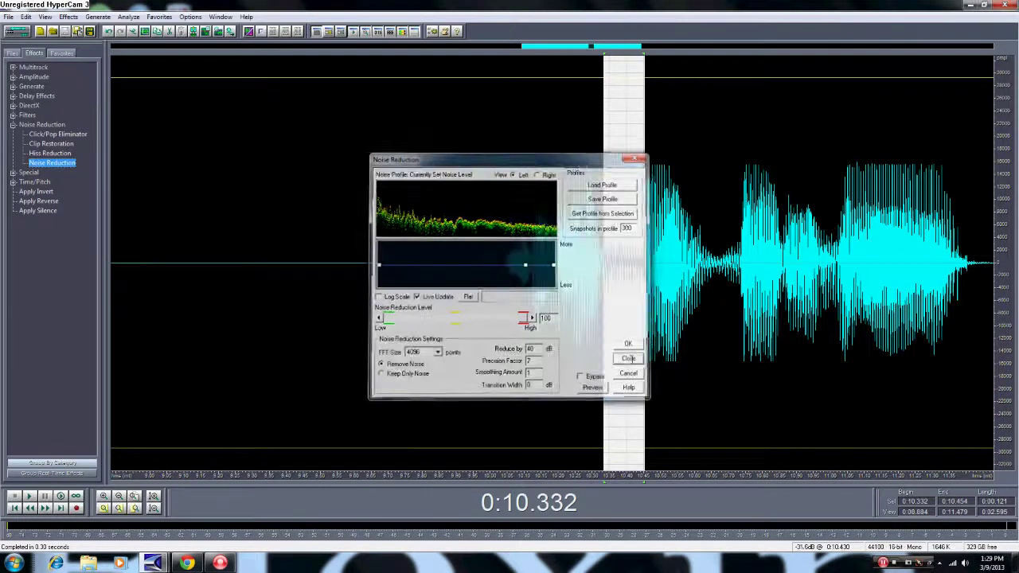
- Apply Noise Reduction (level 100, reduce by 40 dB) to the 8.884–11.479 s stretch
double_click(496, 238)
left_click(72, 164)
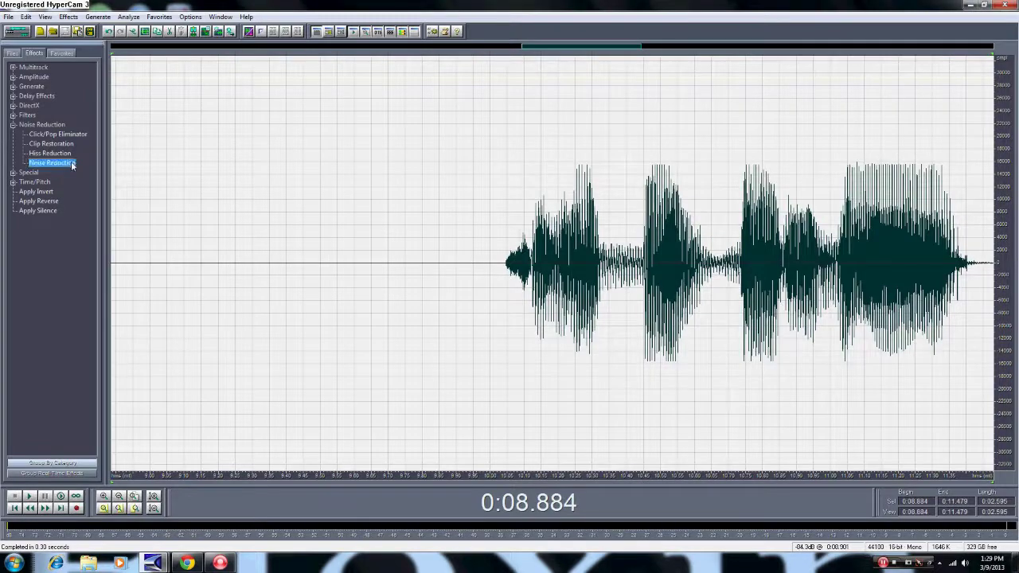
double_click(73, 163)
left_click(629, 344)
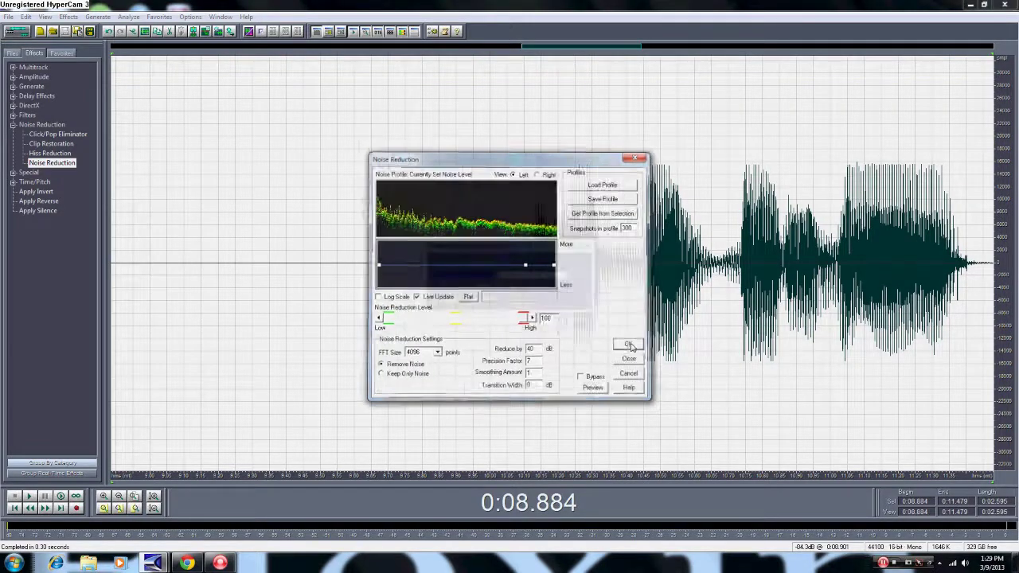
left_click(429, 238)
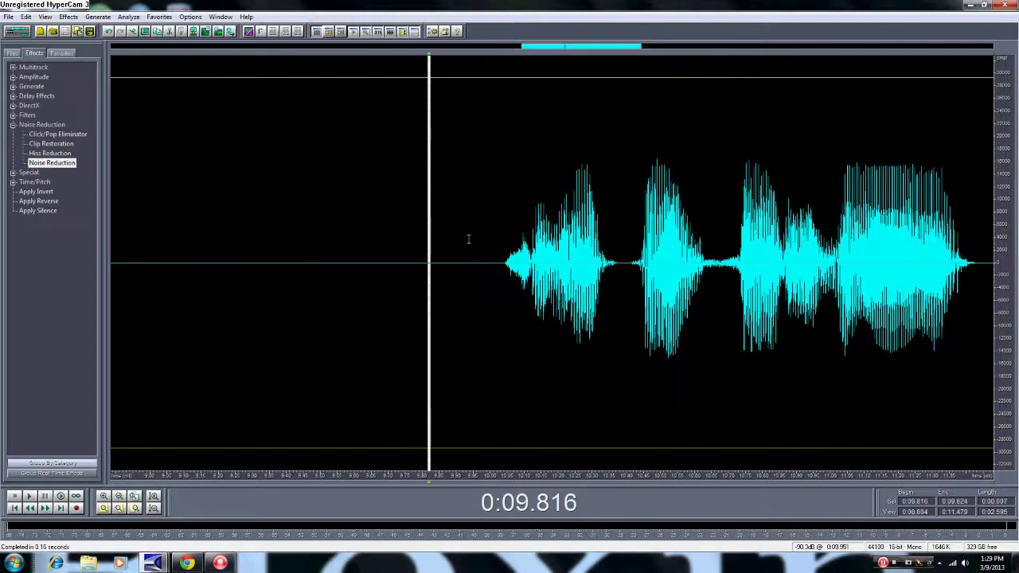
left_click(341, 260)
scroll(173, 273, "down", 5)
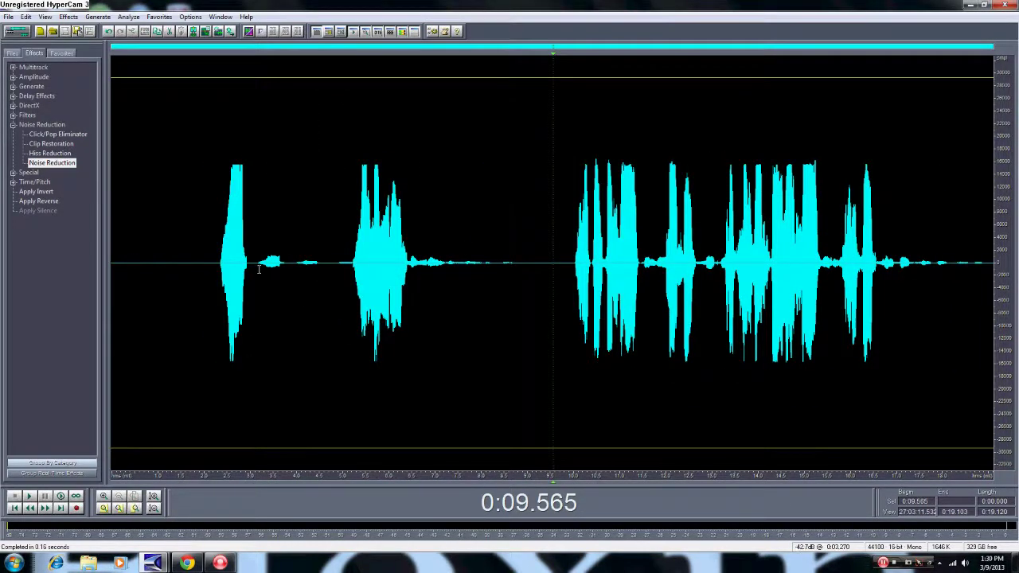
key("F12")
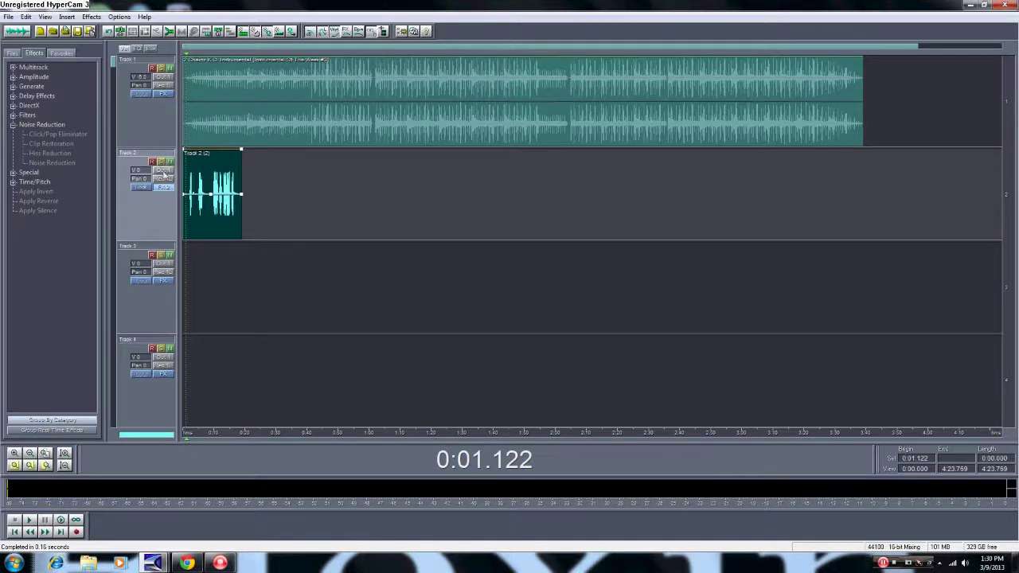
- Set Track 2's pan to -5.0 and play the mix from the beginning
left_click(140, 47)
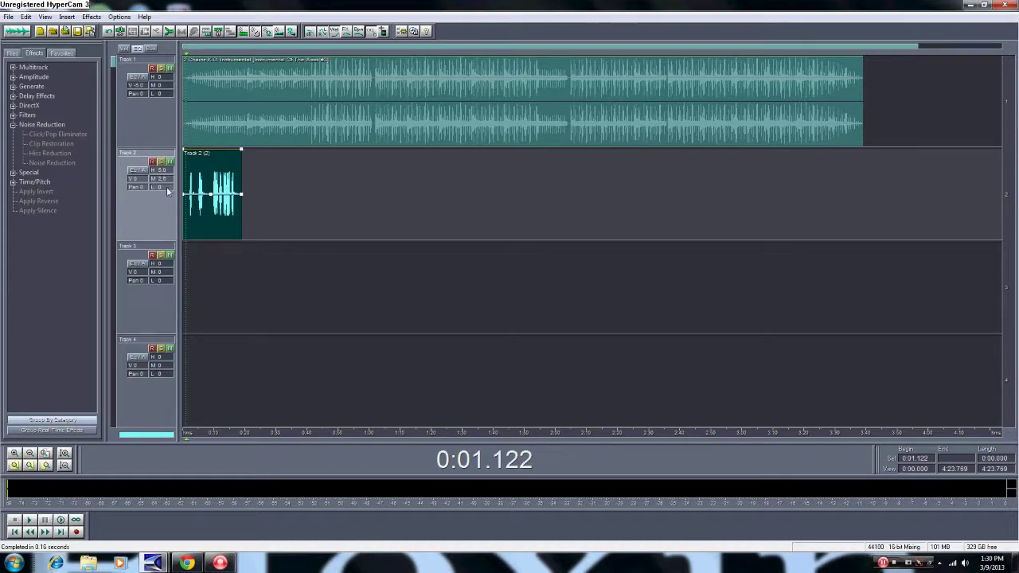
left_click_drag(165, 188, 168, 195)
left_click_drag(168, 209, 201, 224)
left_click(14, 531)
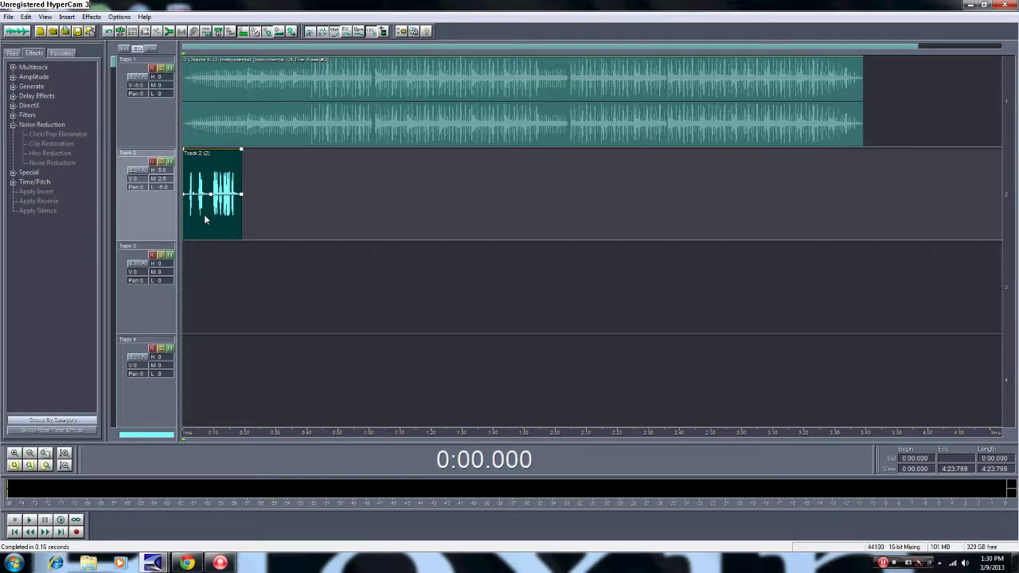
key("space")
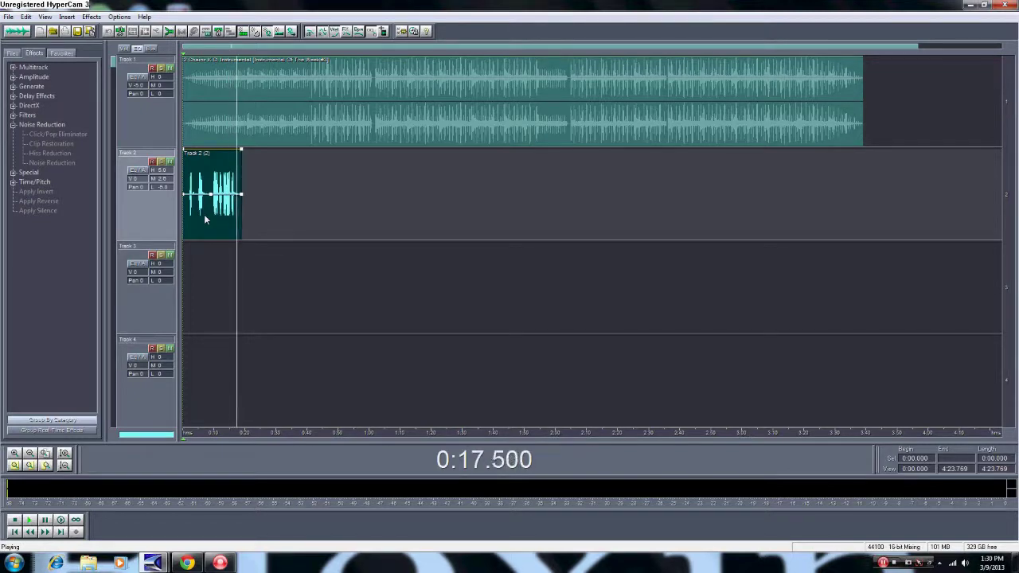
- Stop playback and look at the vocal clip's context menu without choosing anything
key("space")
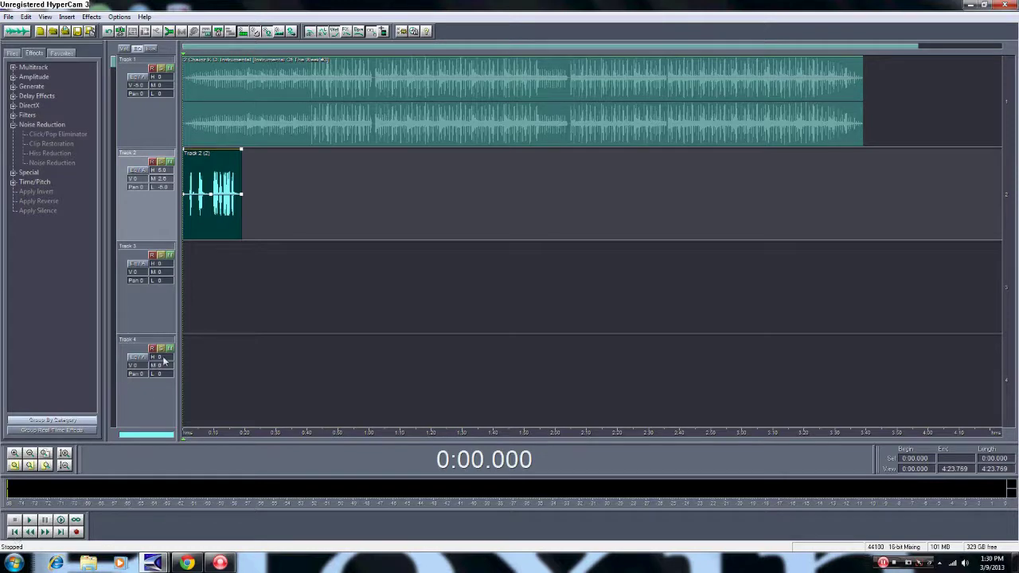
right_click(196, 205)
left_click(219, 178)
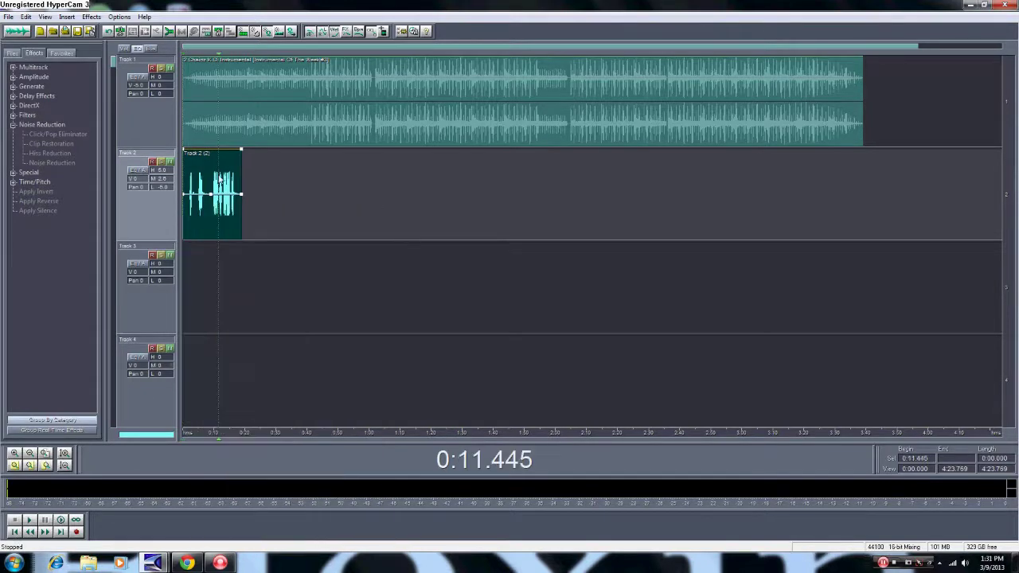
right_click(217, 172)
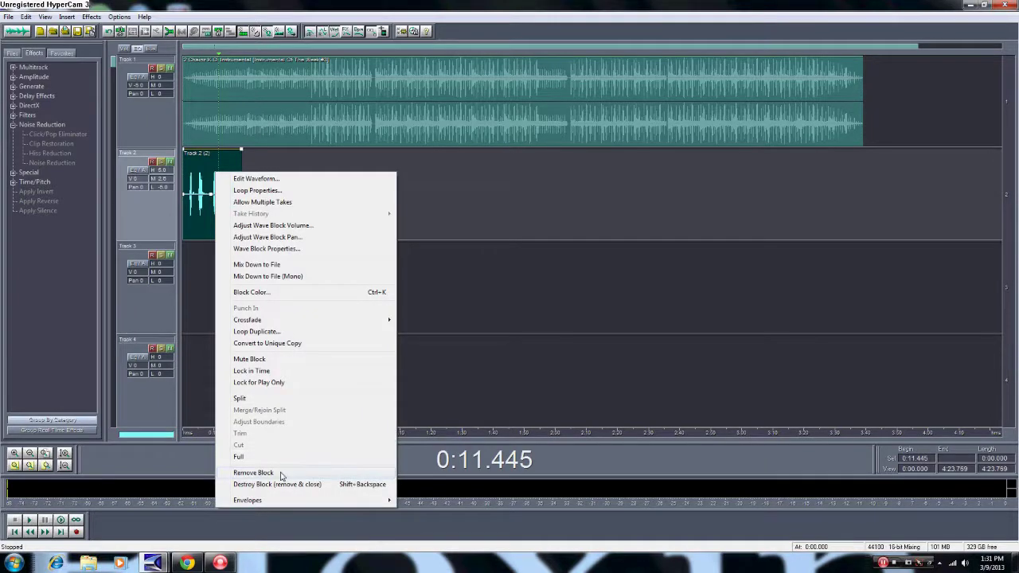
left_click(201, 195)
- Check the vocal clip's options once more, then open it in the waveform editor
right_click(218, 217)
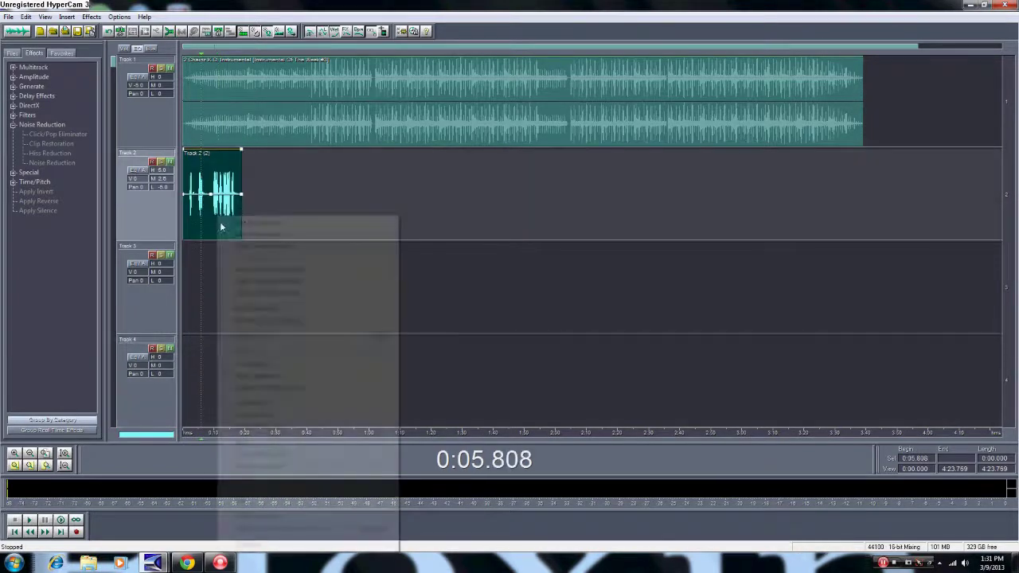
left_click(202, 207)
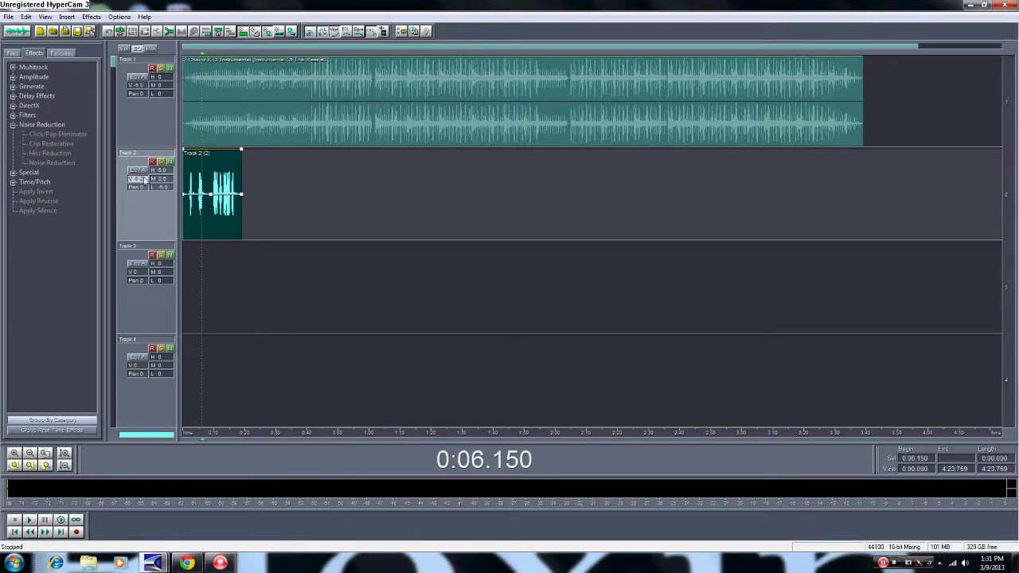
double_click(202, 213)
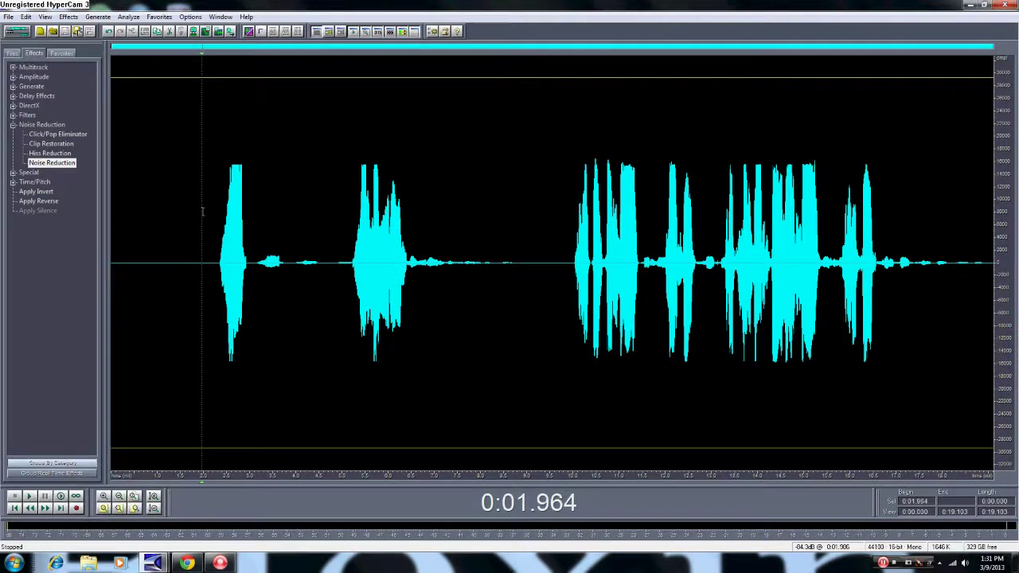
- Select the whole vocal waveform, reopen it from Multitrack, and bring up the Favorites effects list
key("ctrl+a")
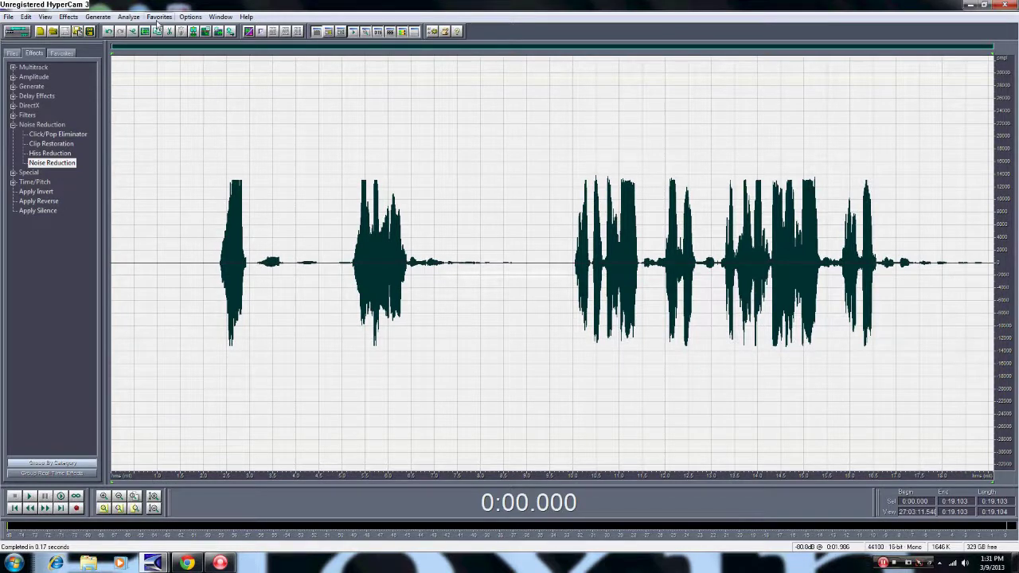
left_click(16, 31)
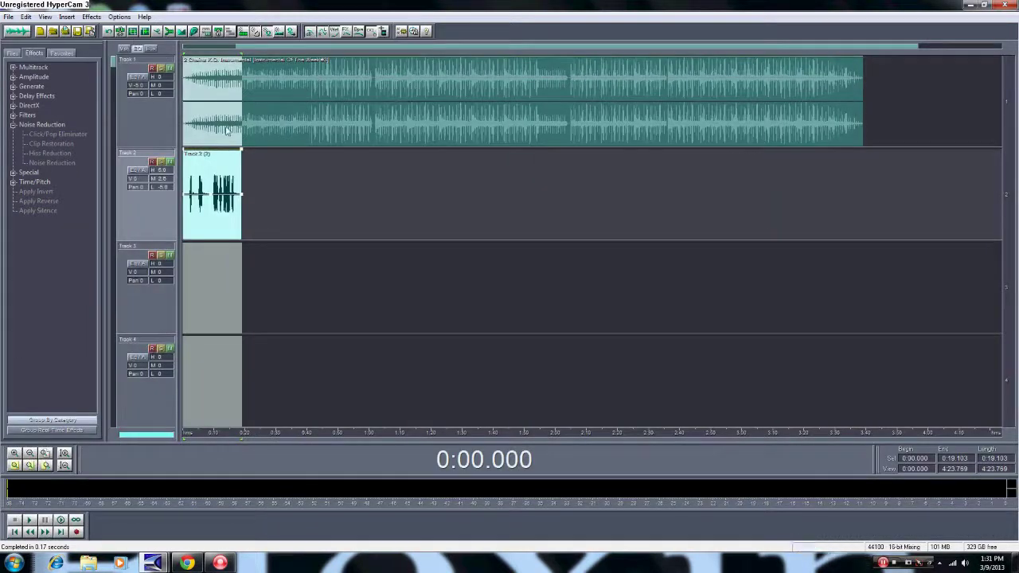
double_click(221, 191)
left_click(158, 16)
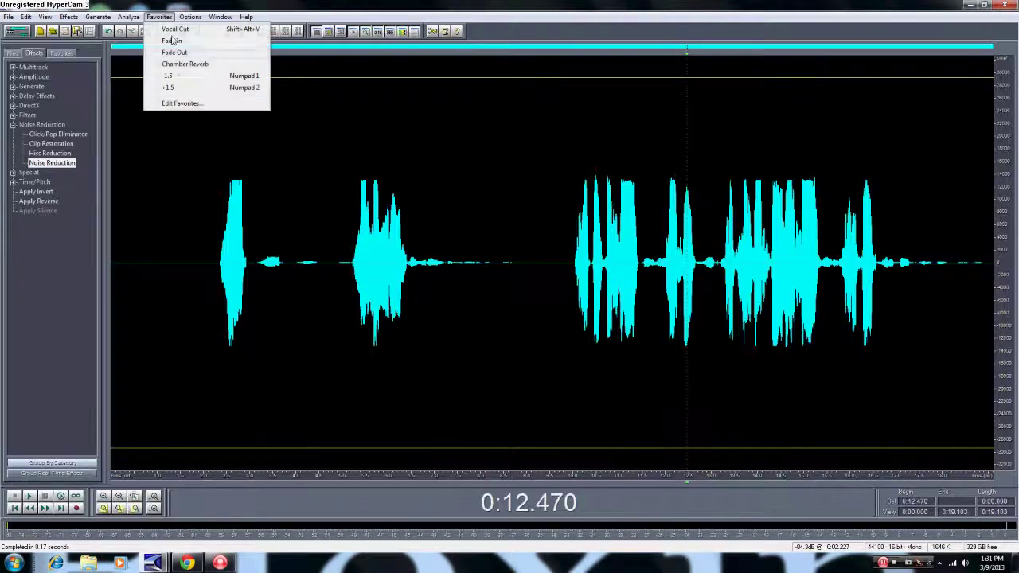
left_click(182, 103)
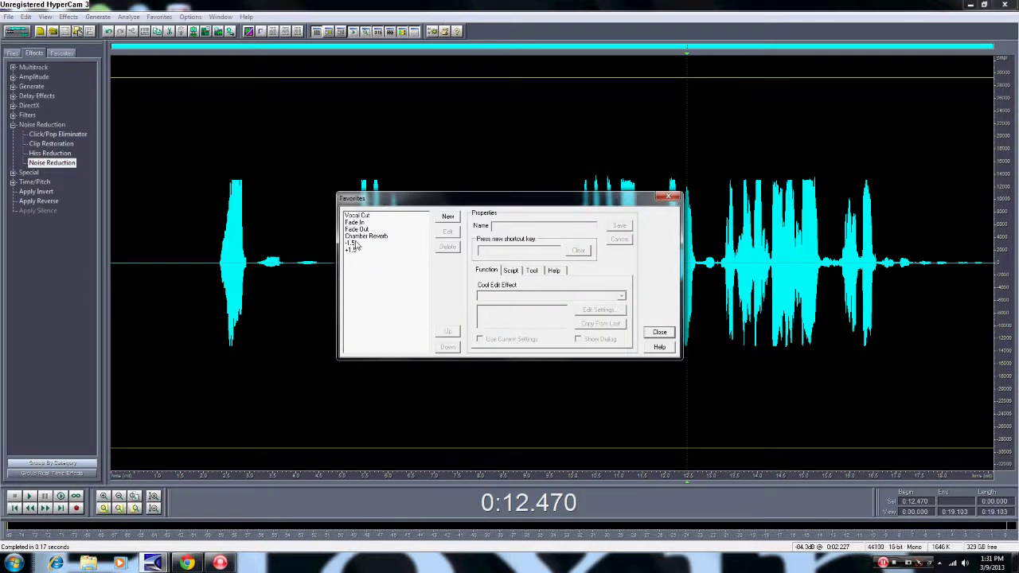
left_click(355, 243)
left_click(354, 251)
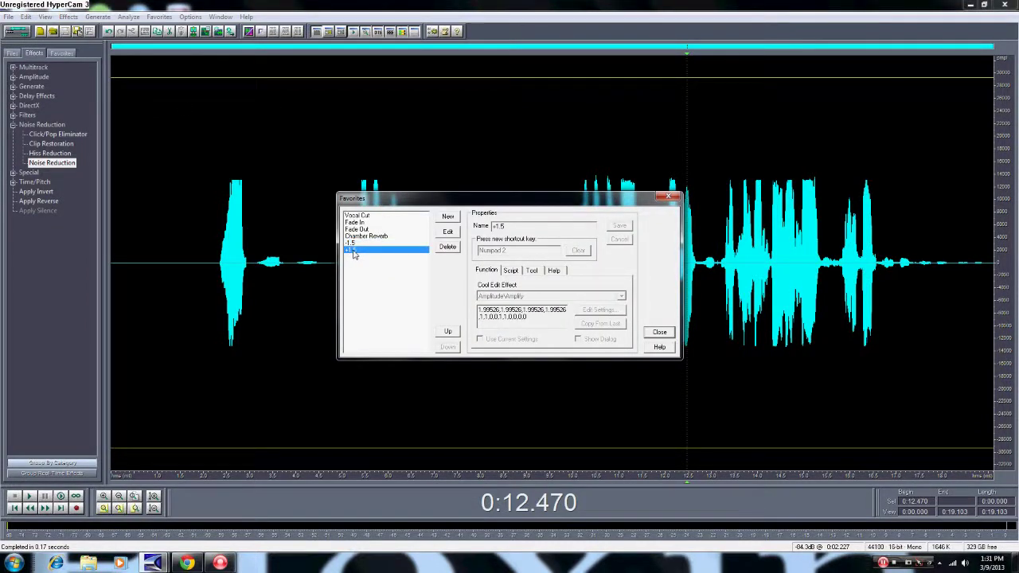
left_click(368, 242)
left_click(363, 249)
left_click(367, 244)
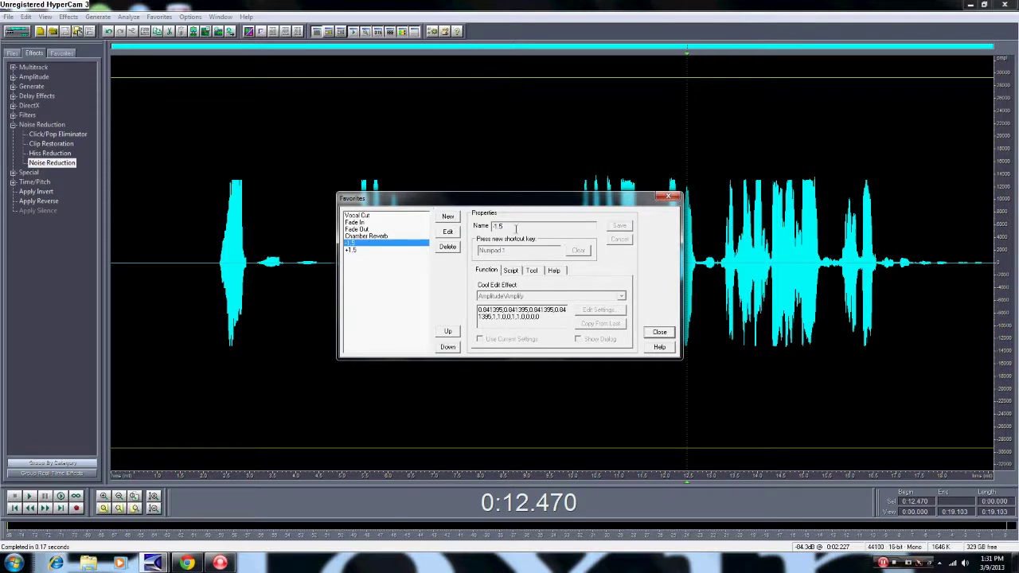
left_click(448, 233)
left_click(622, 296)
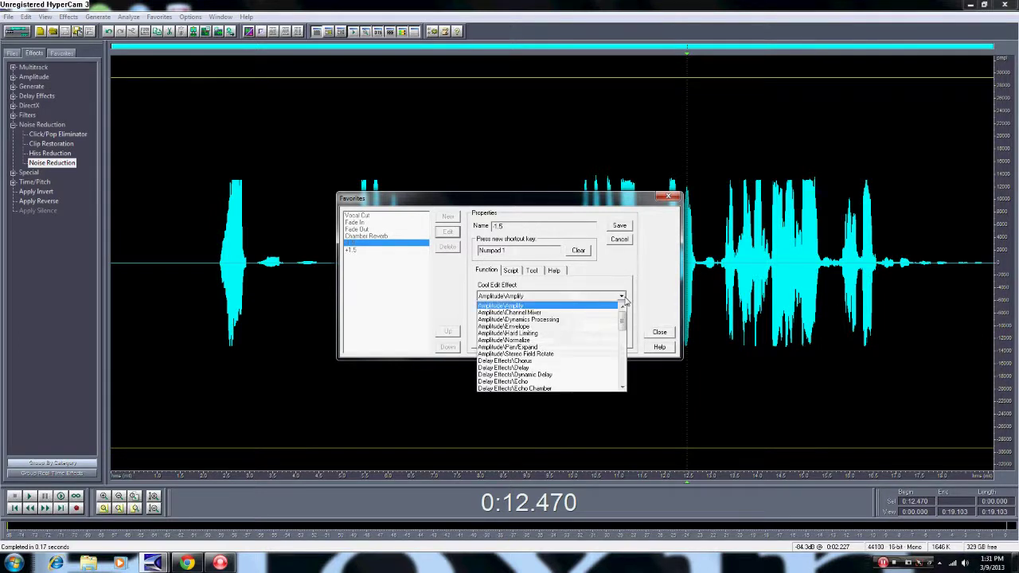
left_click(571, 306)
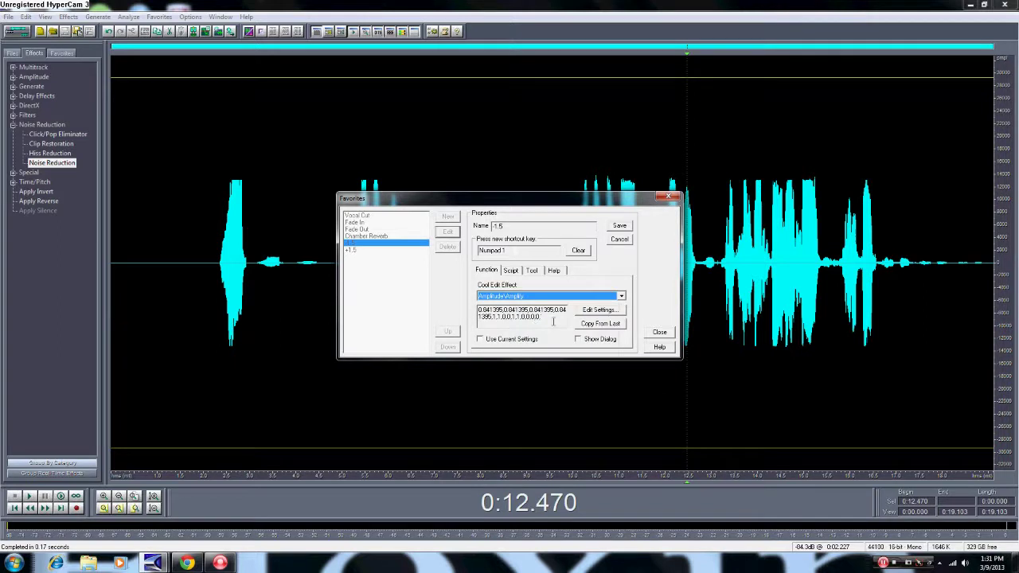
left_click(515, 228)
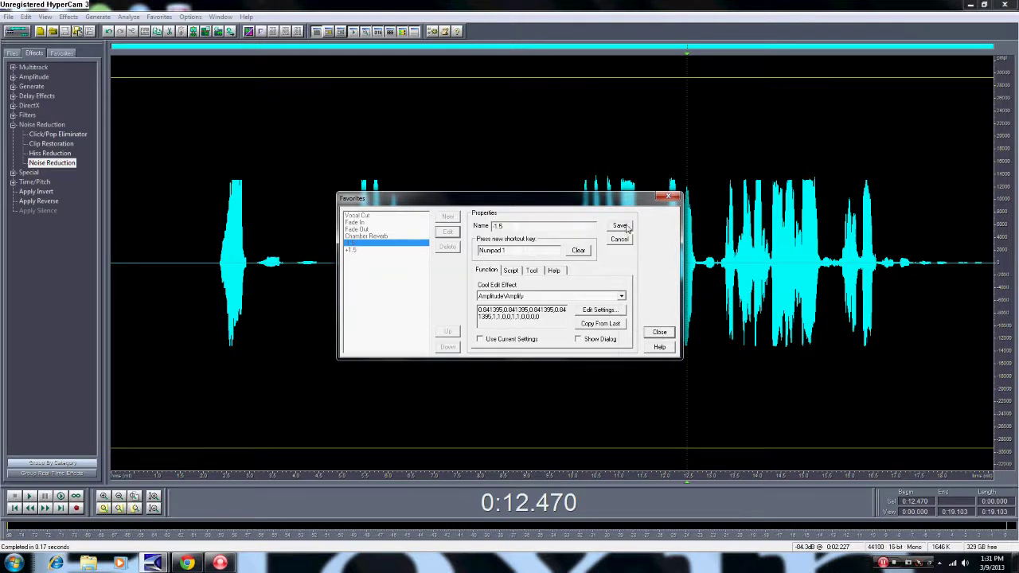
left_click(659, 331)
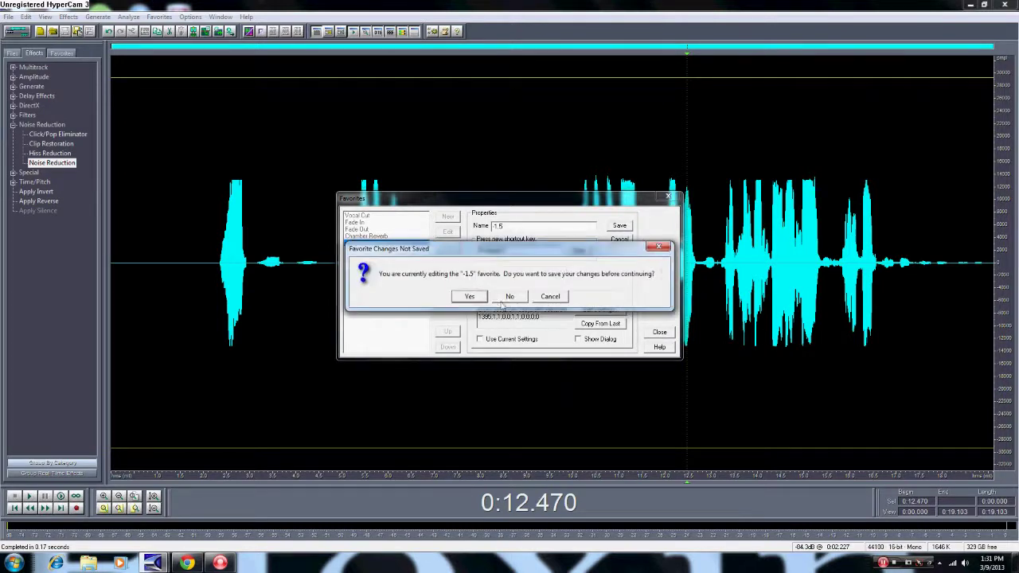
left_click(550, 298)
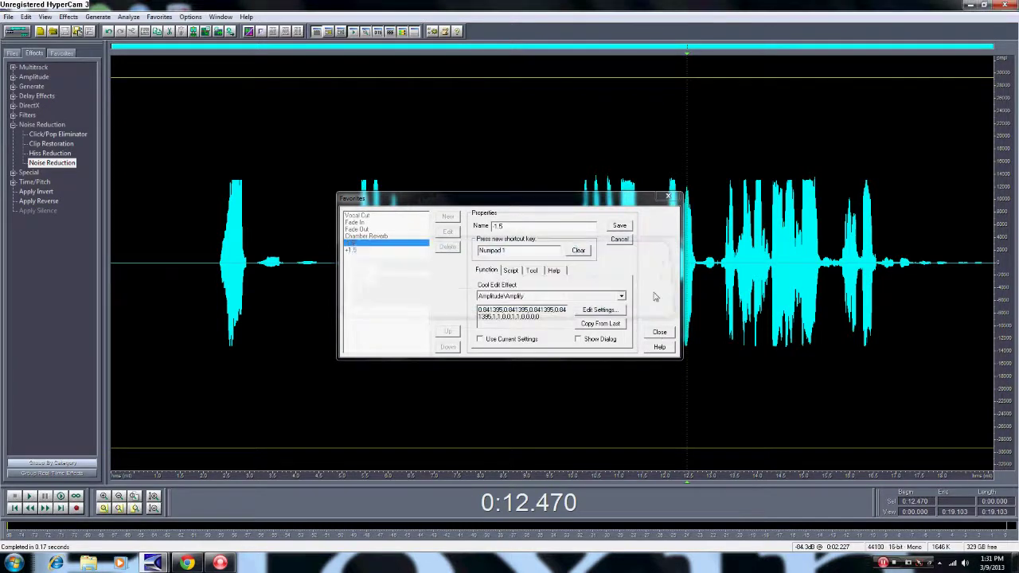
left_click(618, 241)
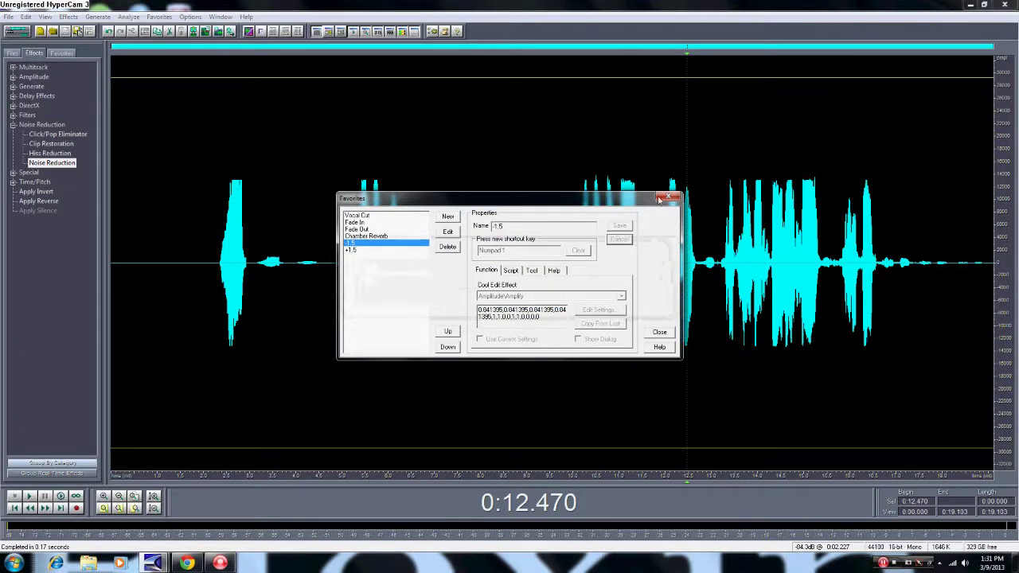
left_click(660, 332)
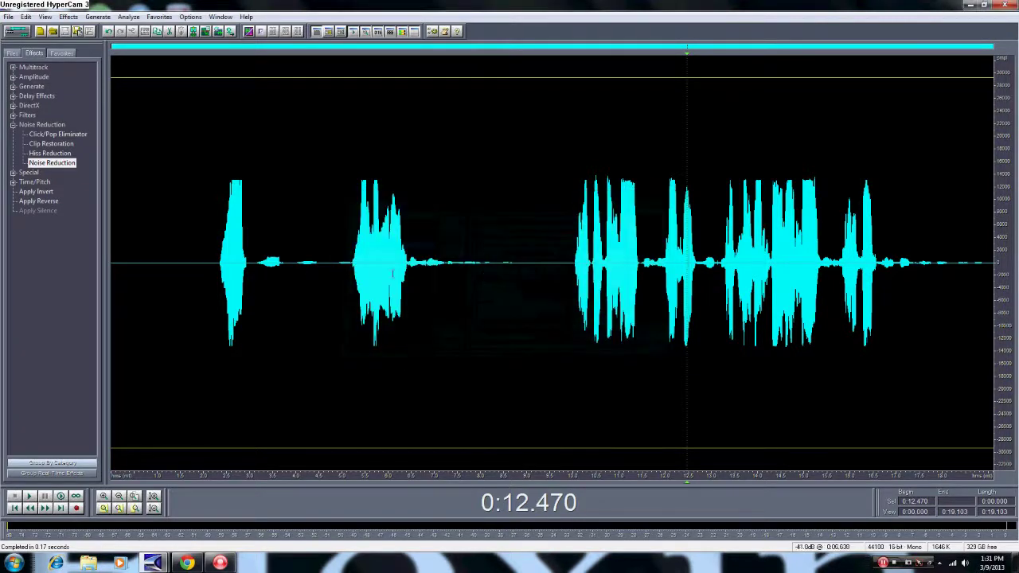
left_click(231, 239)
- Move the position to 0:02.194, collapse Noise Reduction, and return to the multitrack session
left_click(210, 239)
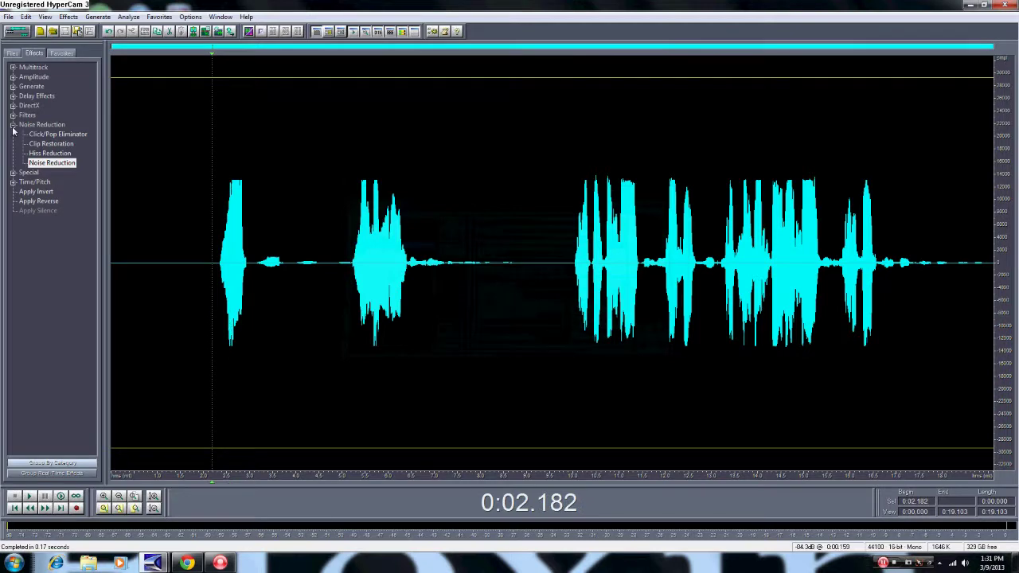
left_click(213, 258)
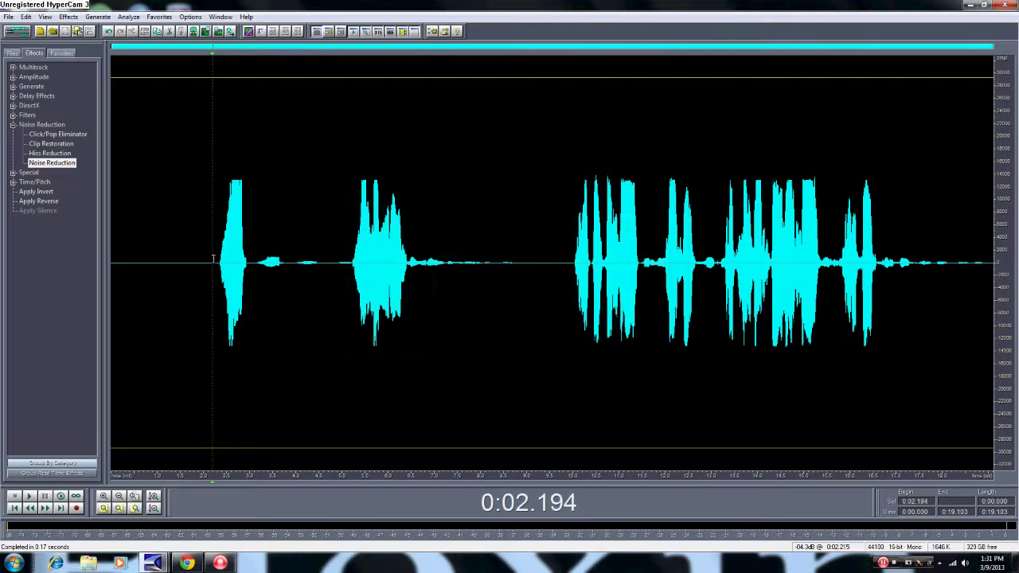
left_click(11, 125)
left_click(16, 31)
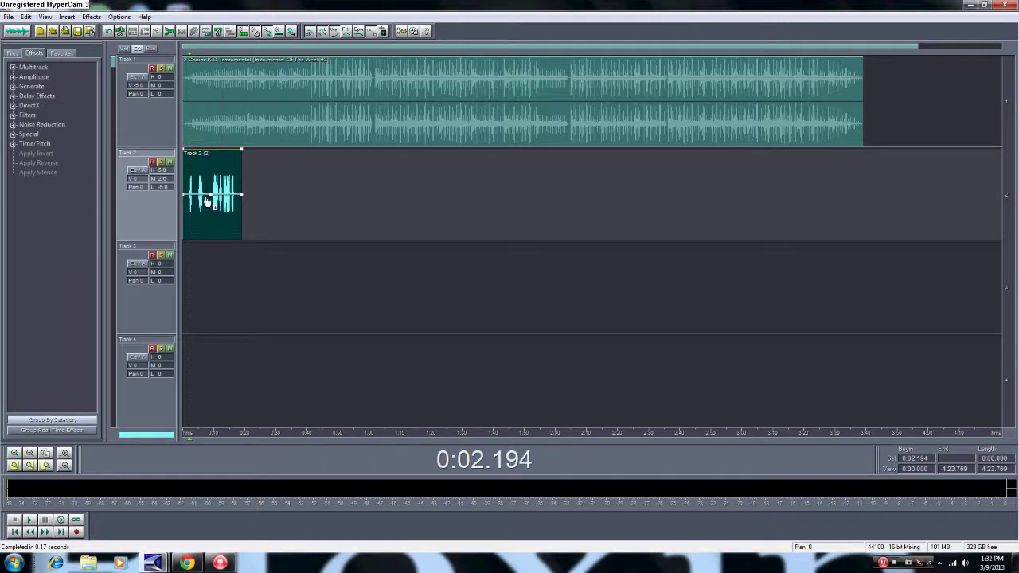
- Reopen the vocal, view its Dynamics Processing settings, close them, and collapse Amplitude
key("F12")
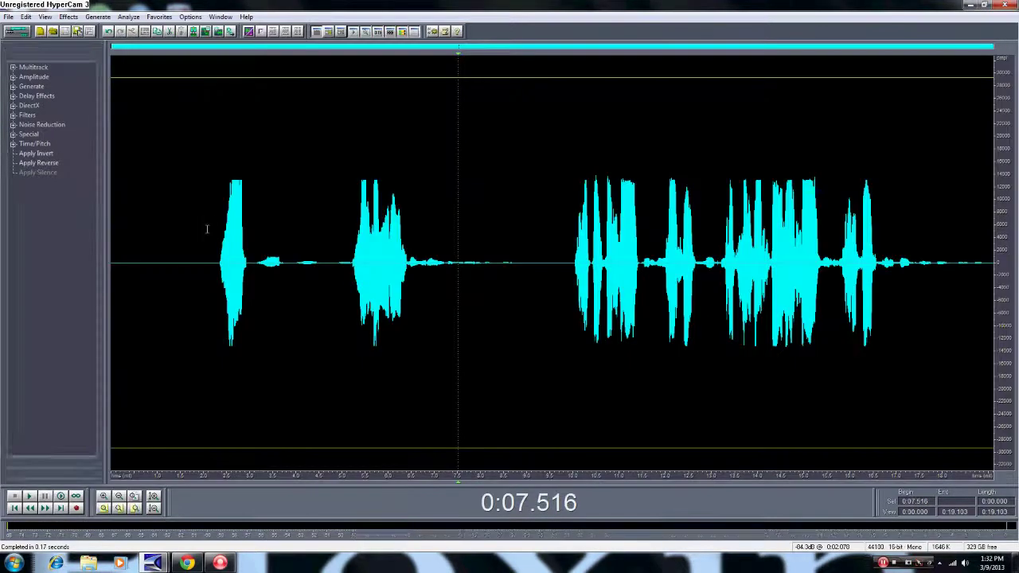
left_click(13, 78)
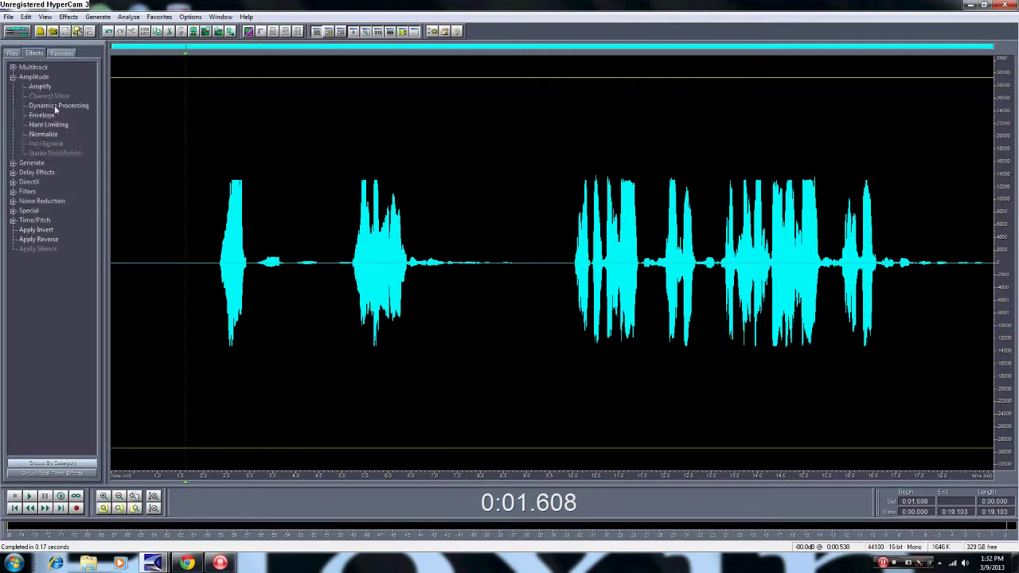
double_click(59, 106)
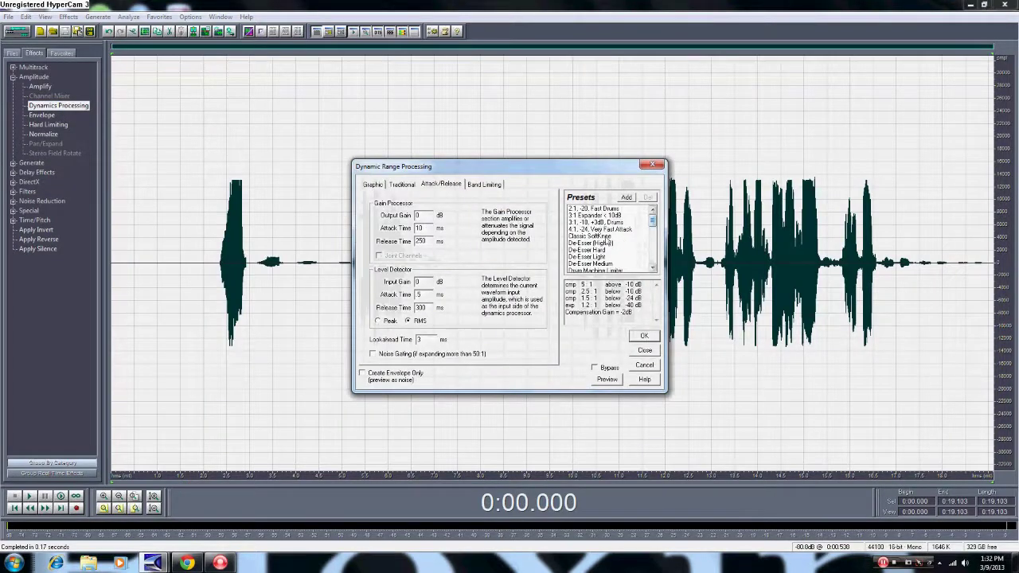
left_click_drag(653, 212, 659, 177)
left_click(652, 165)
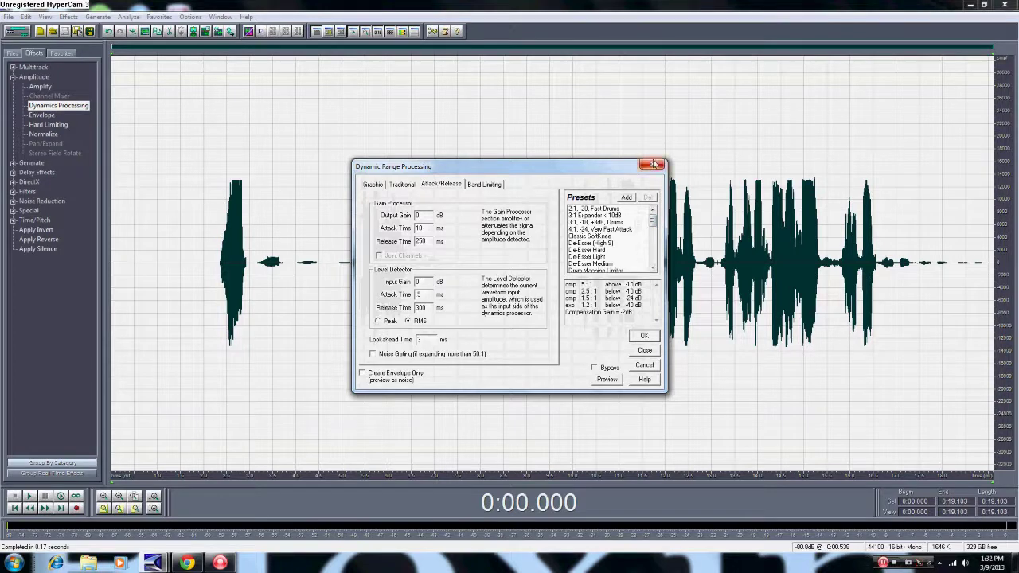
left_click(13, 77)
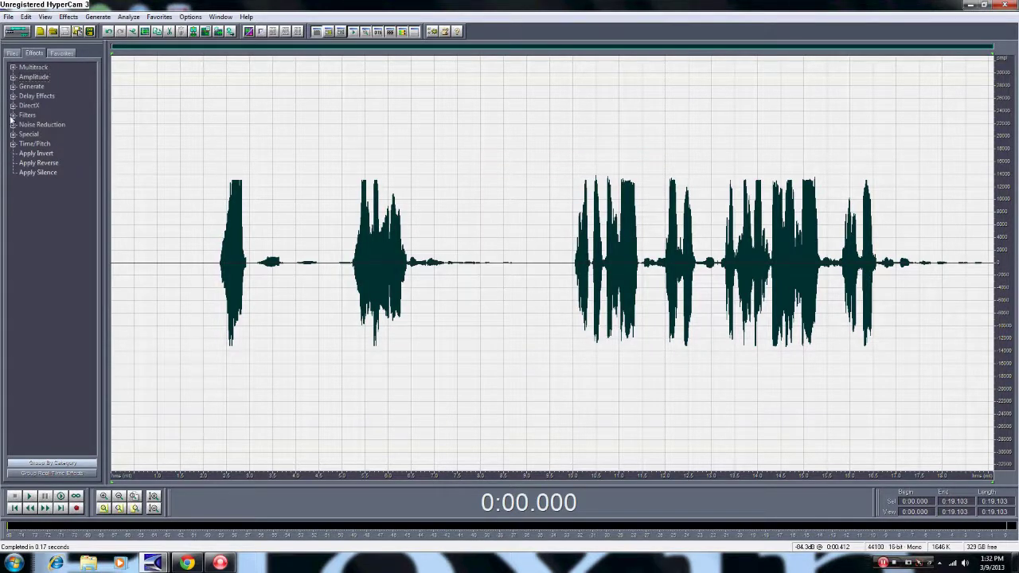
- Open the FFT Filter and preview the vocal with the De-Esser preset
left_click(13, 116)
double_click(42, 134)
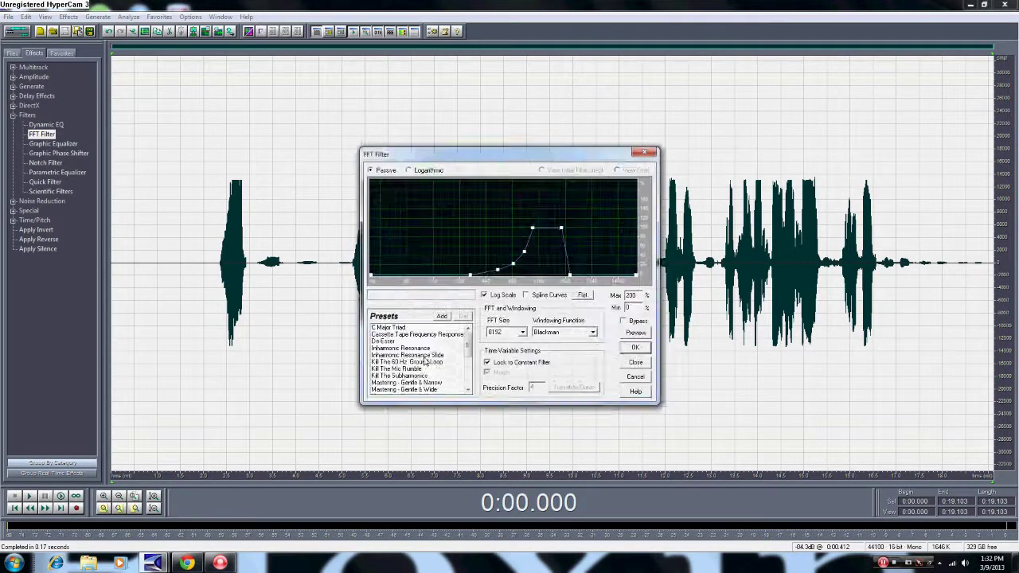
left_click(388, 341)
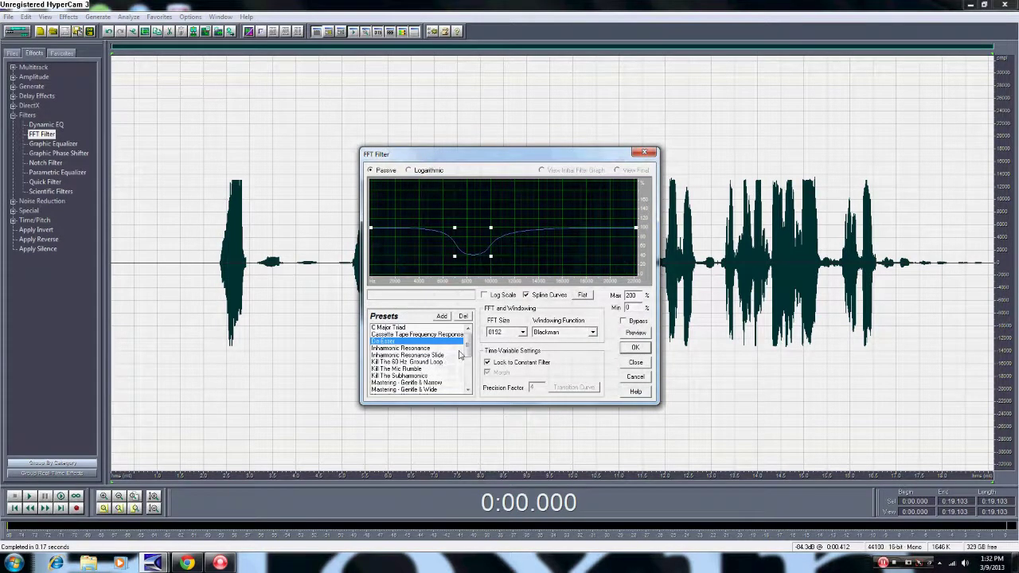
mouse_move(468, 347)
left_mouse_down()
mouse_move(470, 362)
mouse_move(469, 340)
left_mouse_up()
left_click(630, 334)
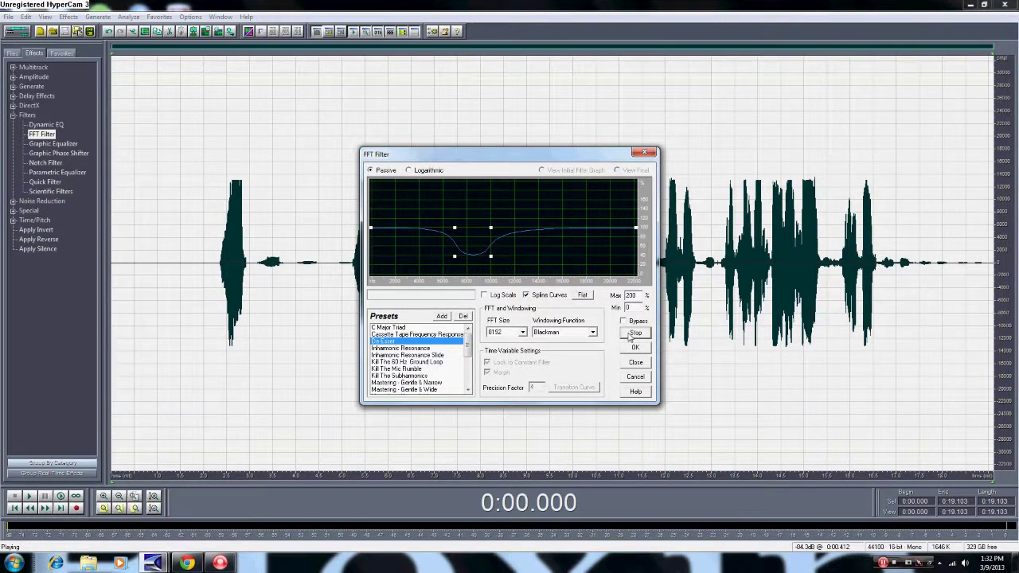
left_click(630, 334)
left_click_drag(468, 348, 468, 358)
- Compare the Mastering presets, then apply Mastering - Heavy & Wide to the vocal
left_click(423, 376)
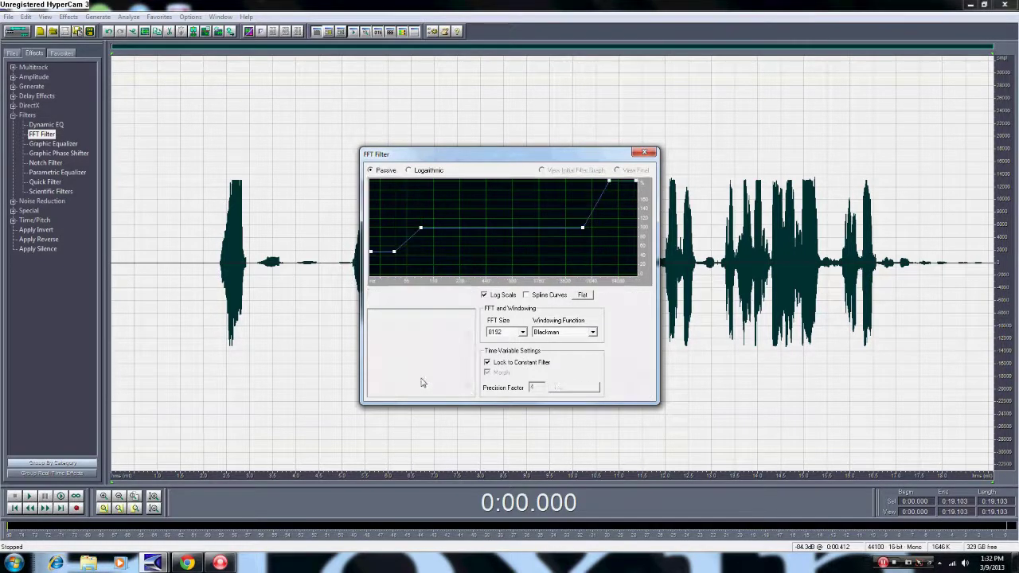
left_click(440, 361)
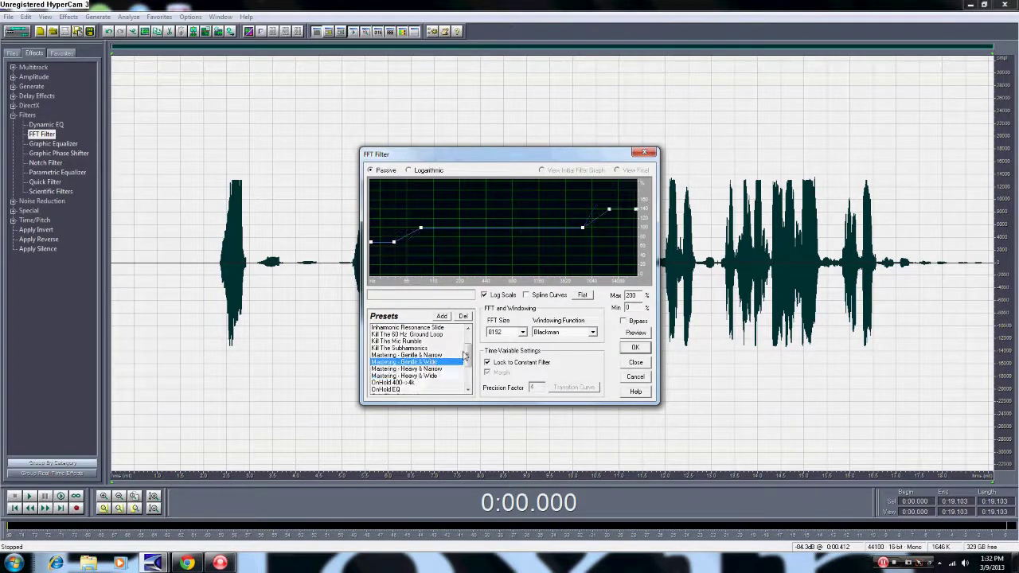
left_click(434, 376)
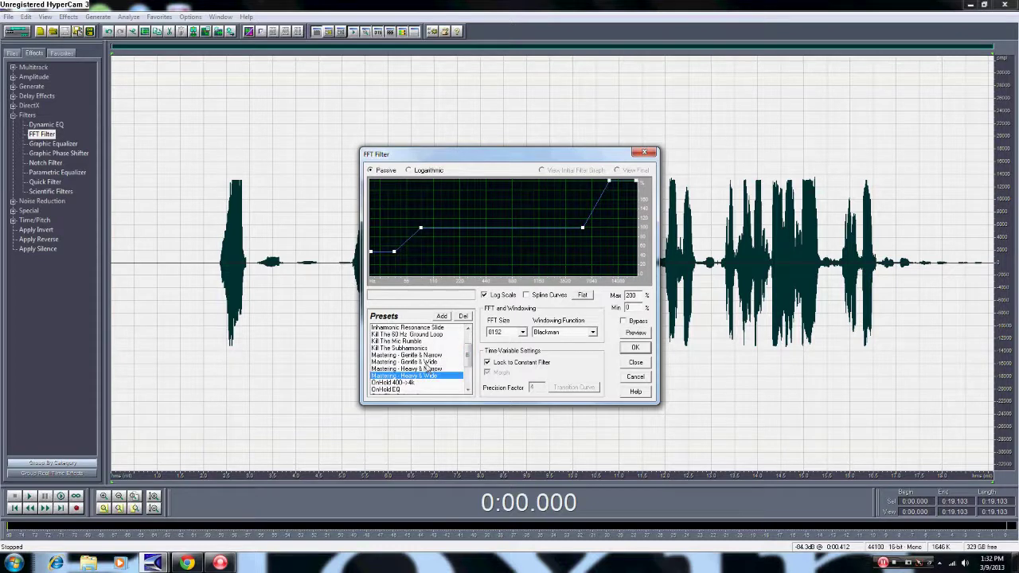
left_click(428, 368)
left_click(468, 390)
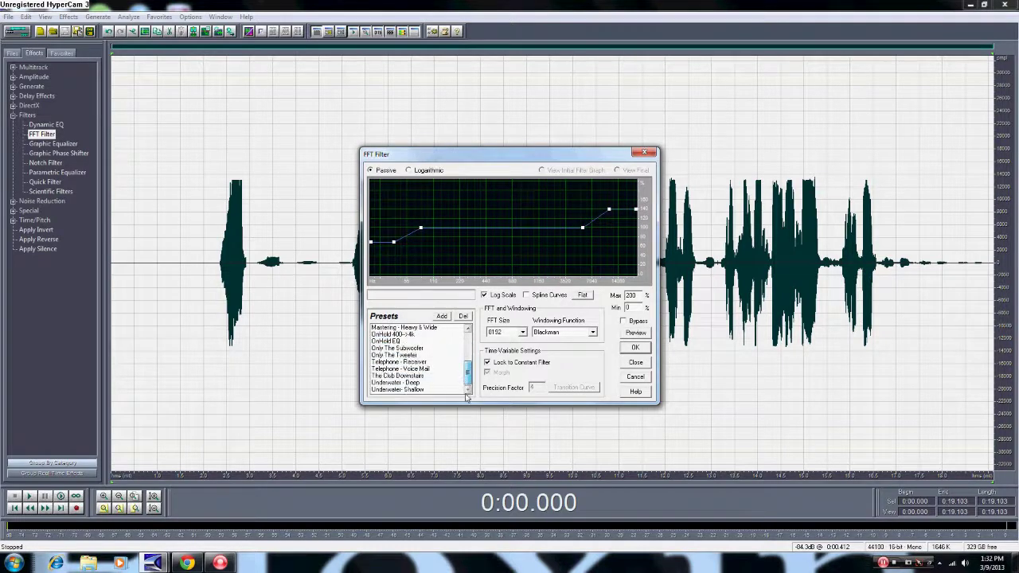
left_click_drag(468, 373, 469, 341)
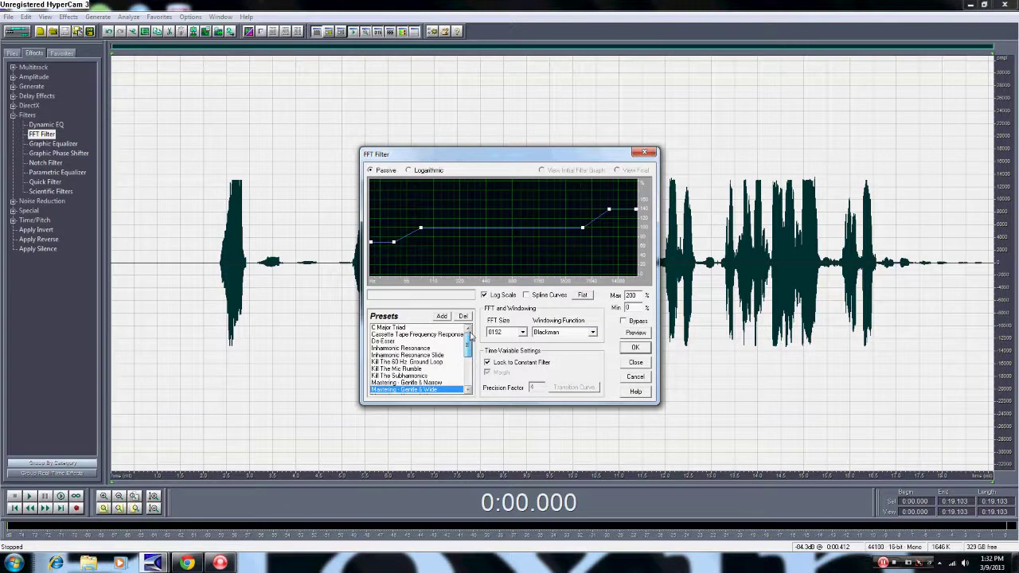
left_click(400, 342)
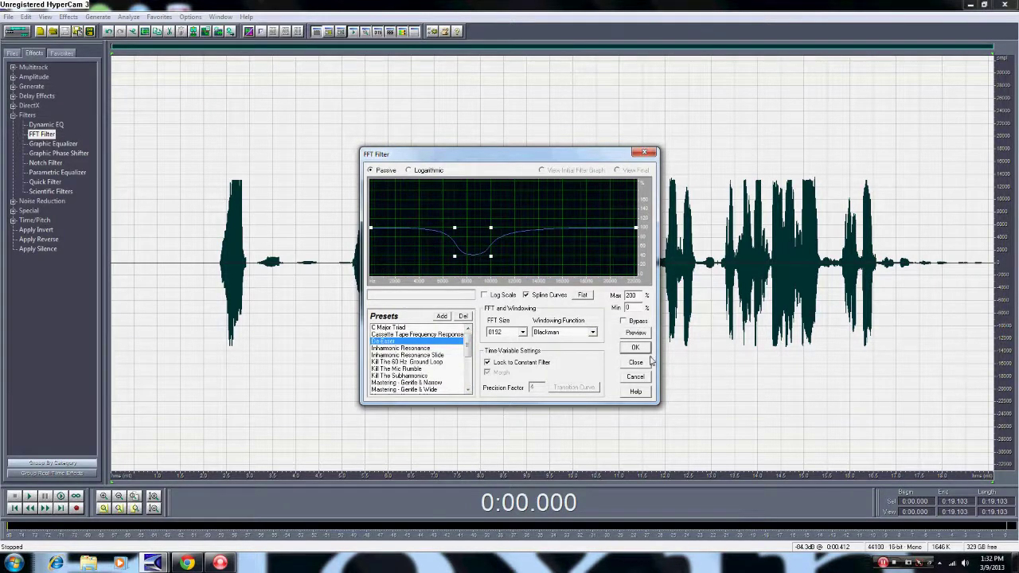
left_click(468, 390)
left_click(468, 390)
left_click(468, 390)
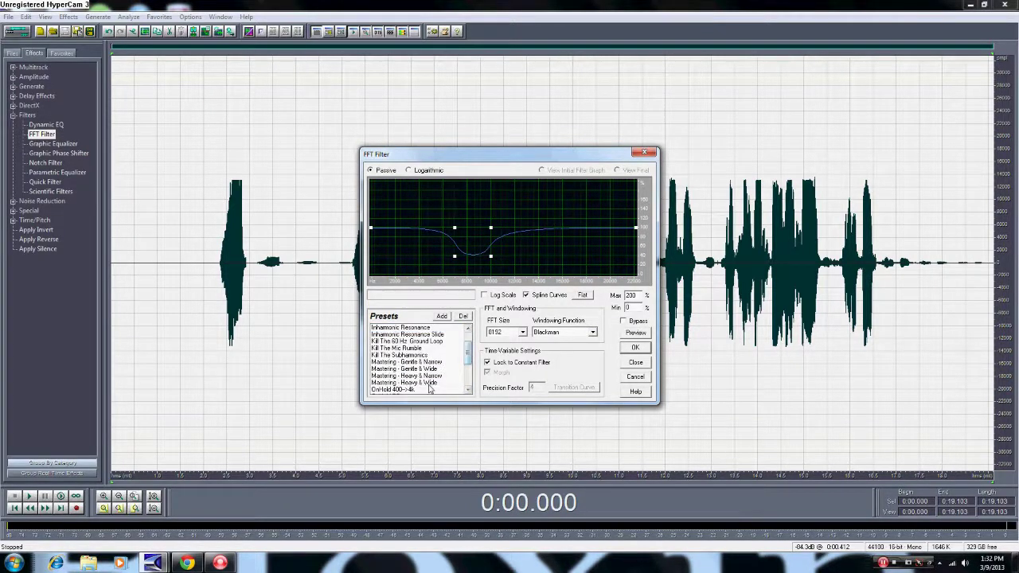
left_click(430, 383)
left_click(635, 349)
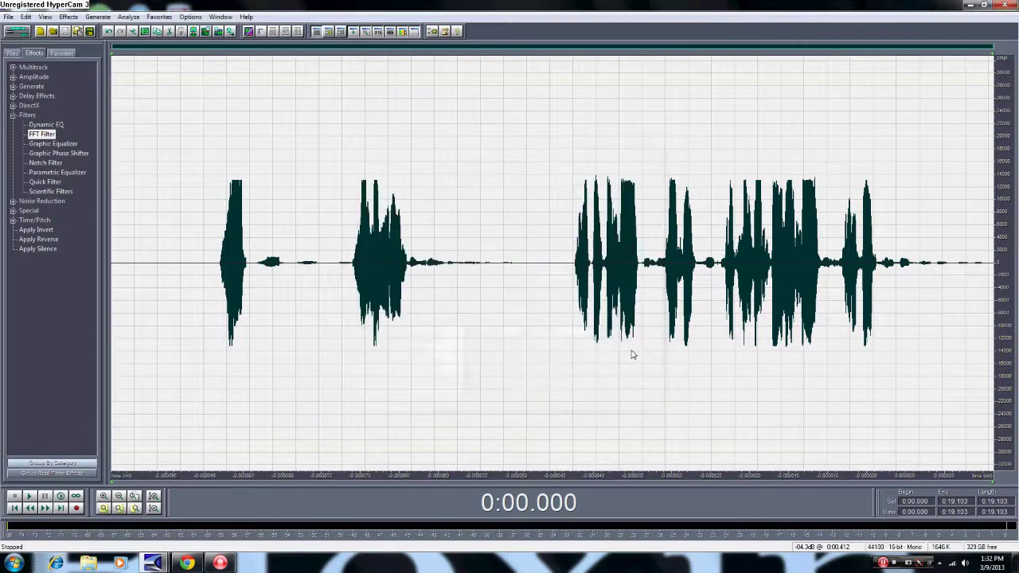
- Browse the Graphic Equalizer presets, cancel without applying, collapse Filters, and return to Multitrack
double_click(54, 143)
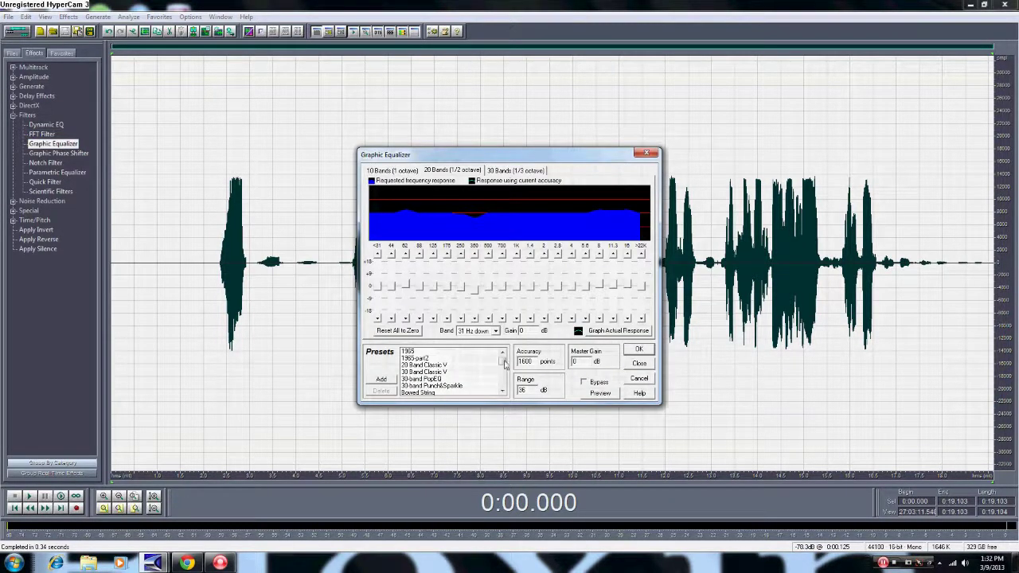
mouse_move(504, 362)
left_mouse_down()
mouse_move(506, 390)
mouse_move(502, 358)
mouse_move(503, 384)
mouse_move(503, 373)
left_mouse_up()
left_click(502, 353)
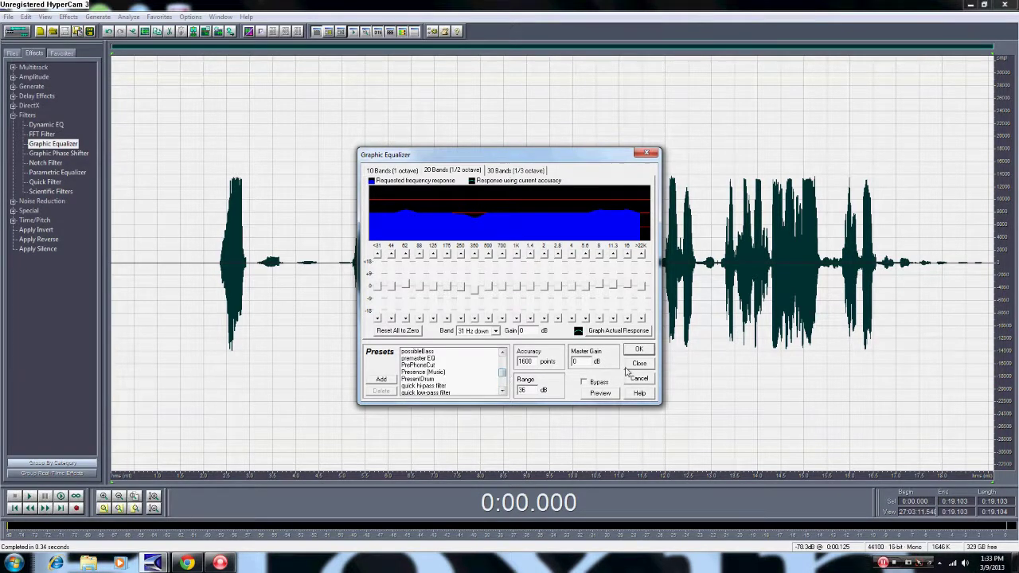
left_click(503, 352)
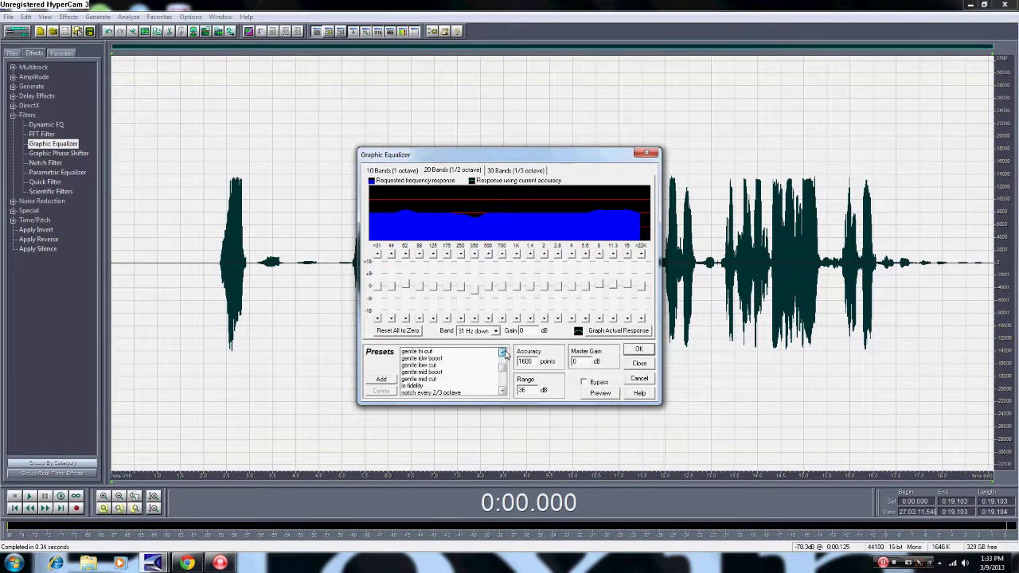
left_click(503, 352)
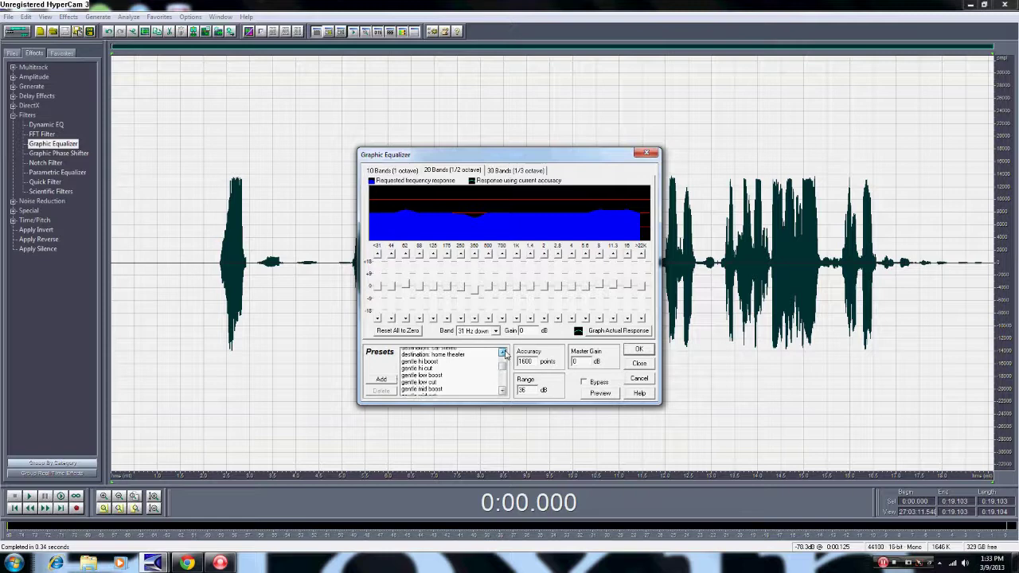
left_click(636, 376)
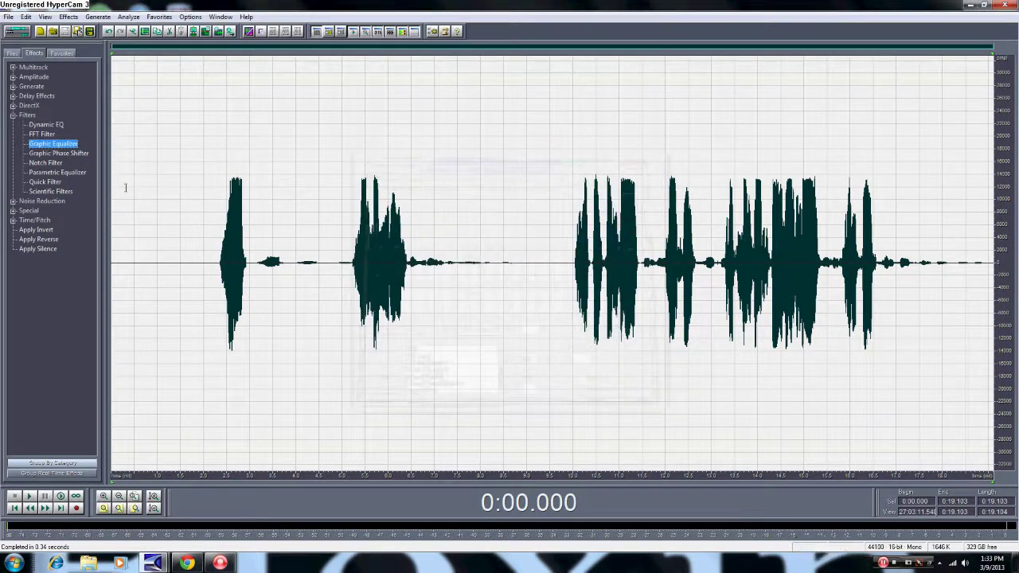
left_click(13, 116)
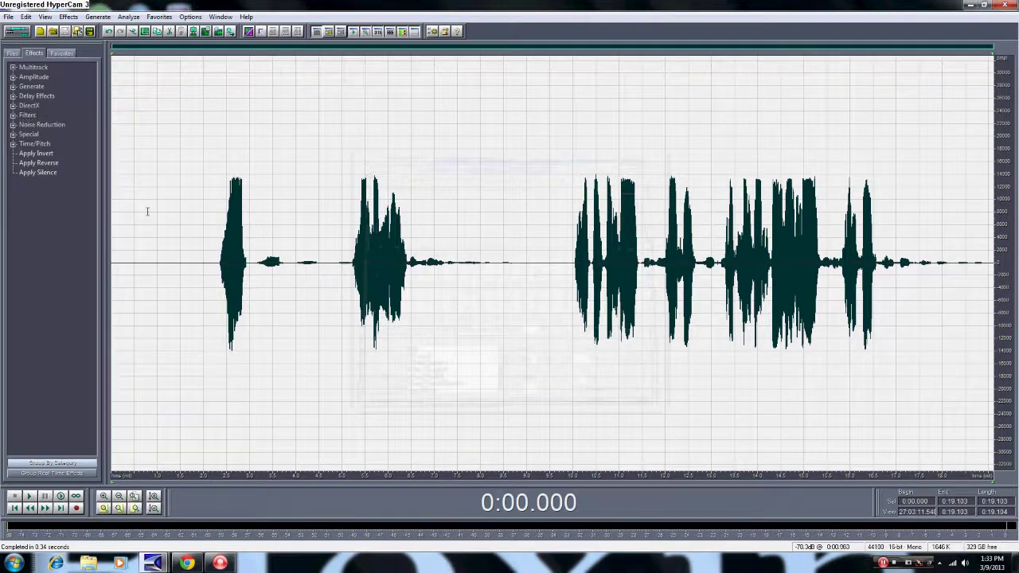
left_click(22, 32)
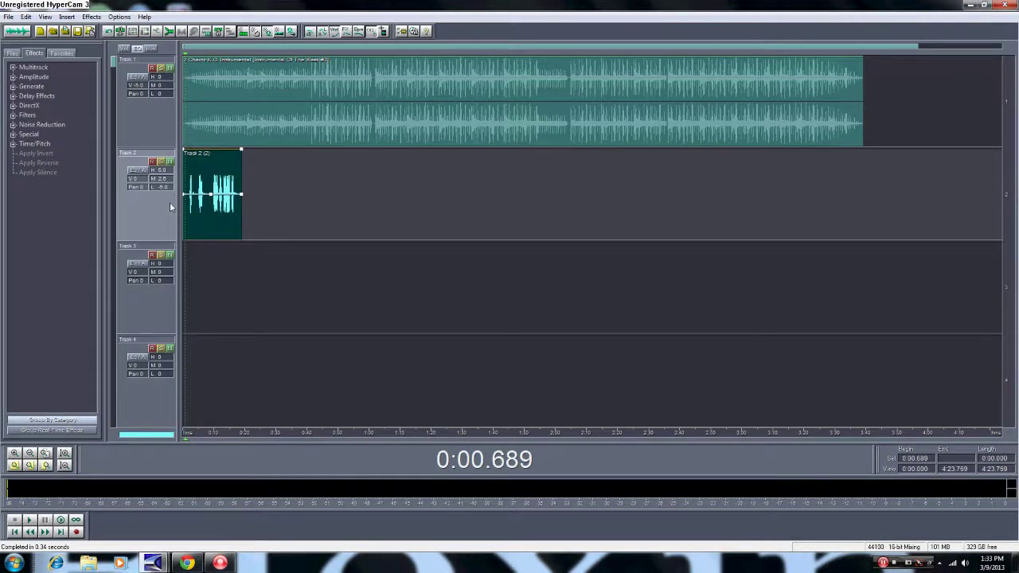
- Play the beat-and-vocal mix to about 0:07.8, stop it, and show the tracks' Vol settings
key("space")
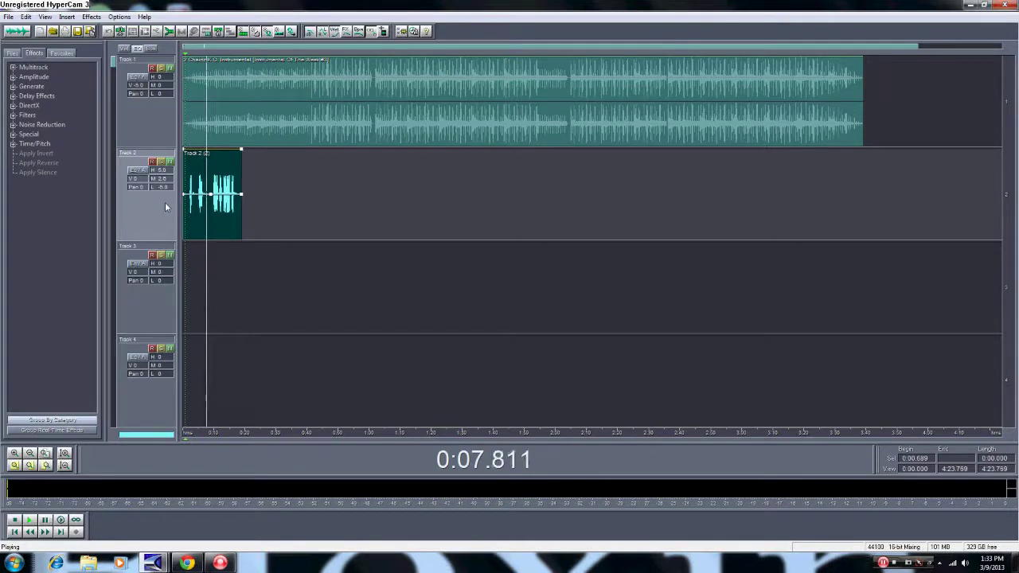
key("space")
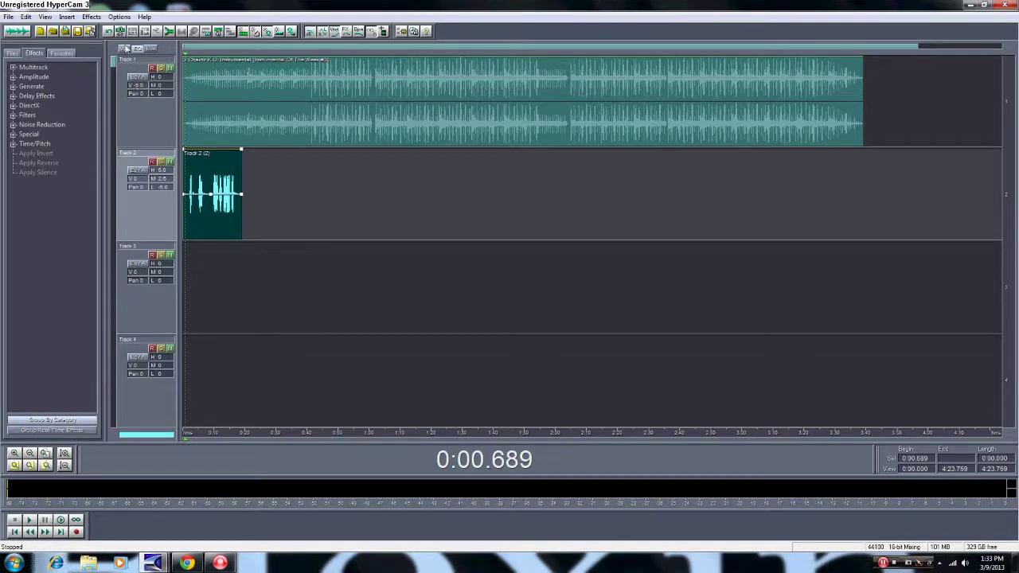
left_click(124, 49)
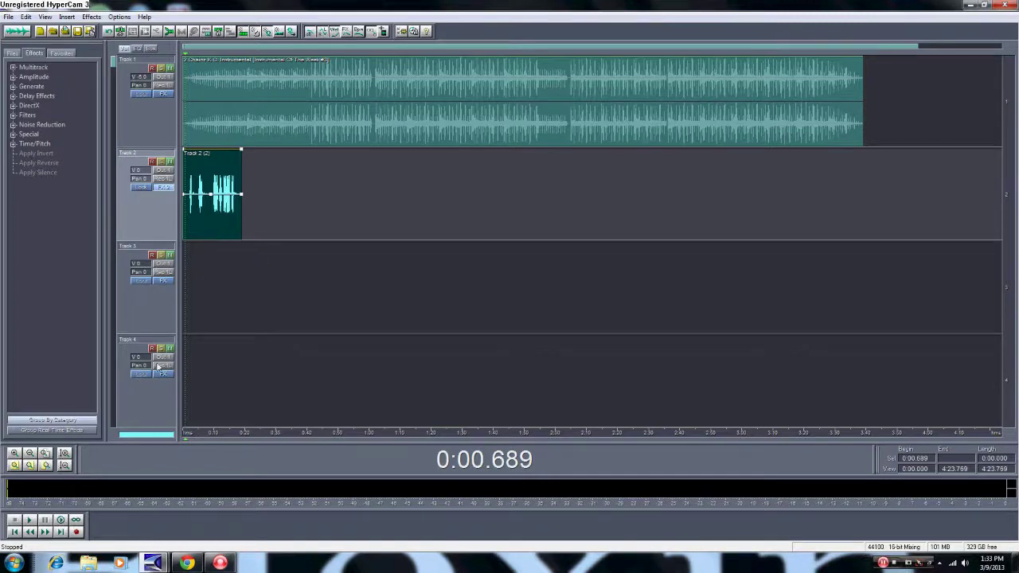
- Bring the HyperCam 3 recorder window up from the taskbar over the Cool Edit mix
mouse_move(220, 565)
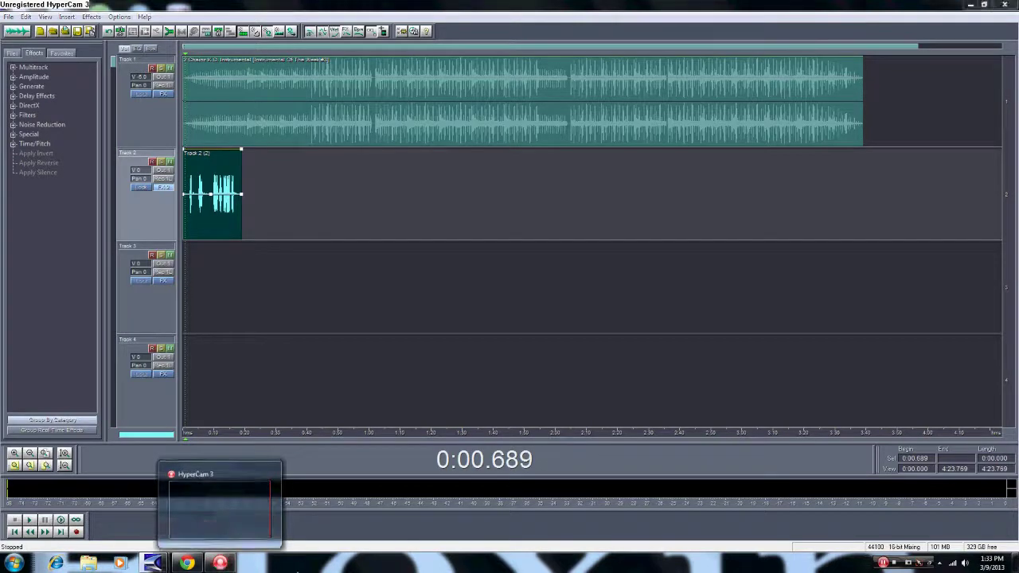
left_click(220, 563)
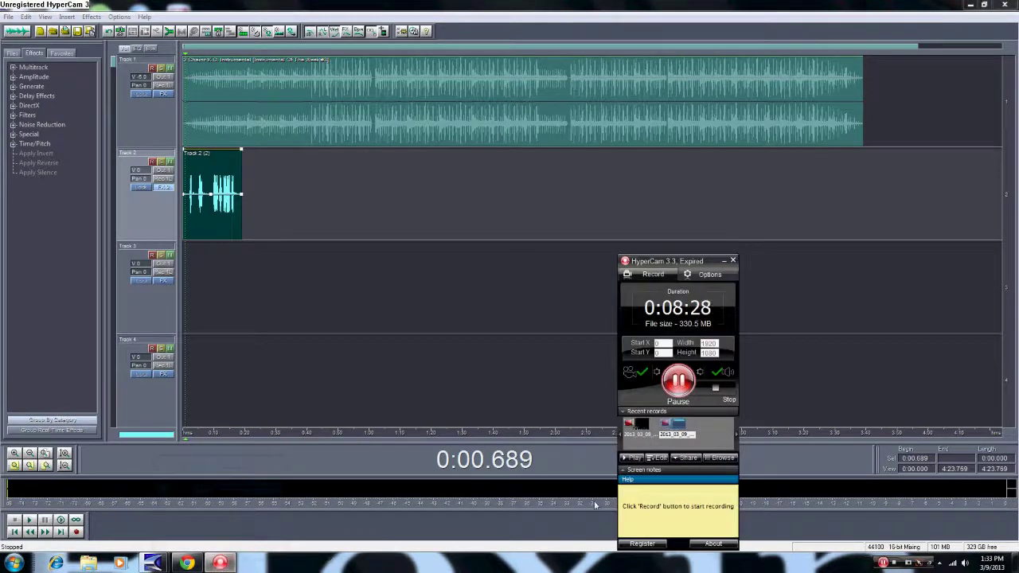